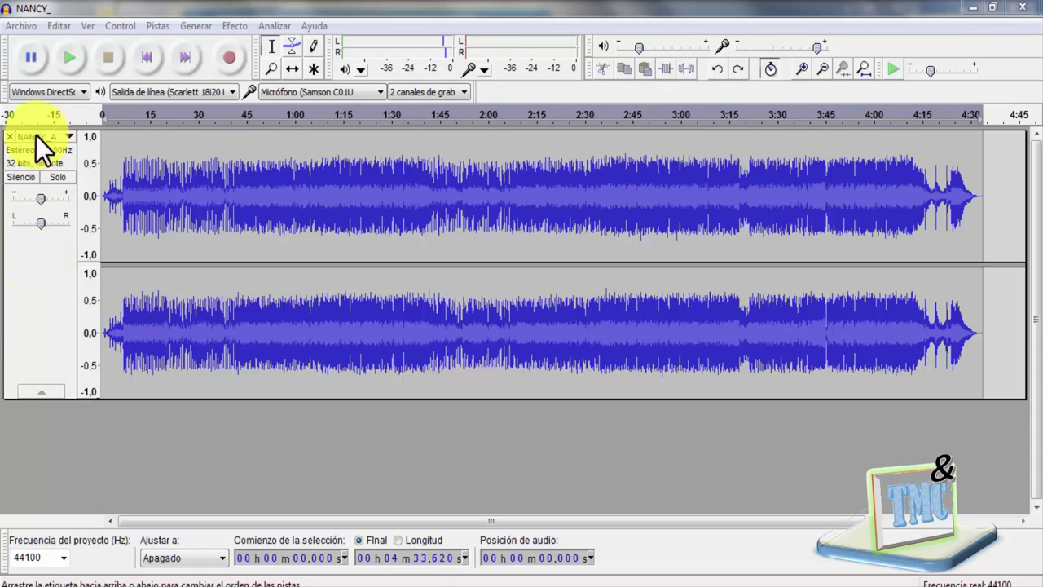
# Select the whole NANCY track and open the Vocal Remover (for center-panned vocals) effect for it
pyautogui.click(30, 295)
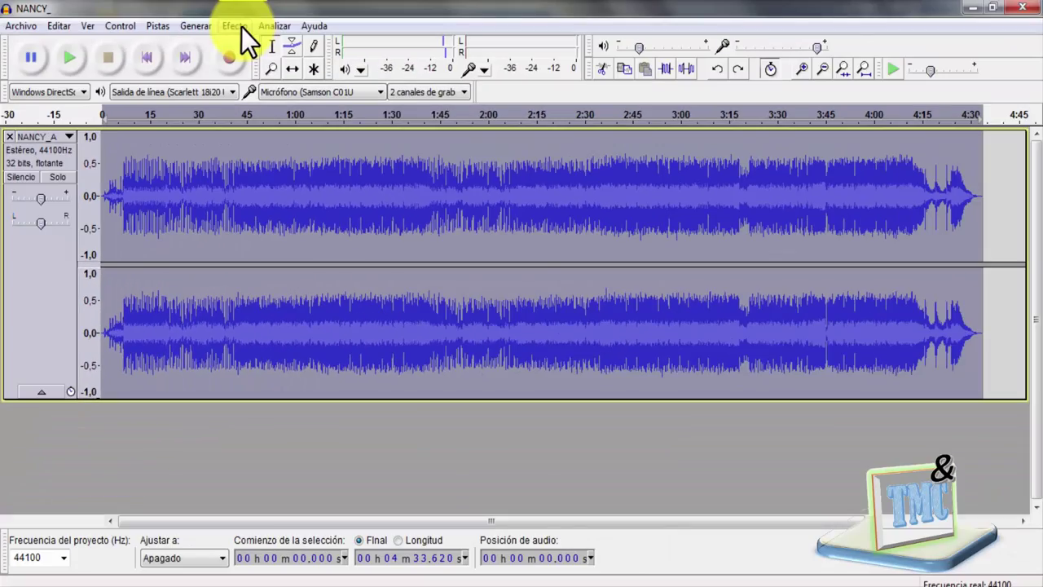
pyautogui.click(243, 27)
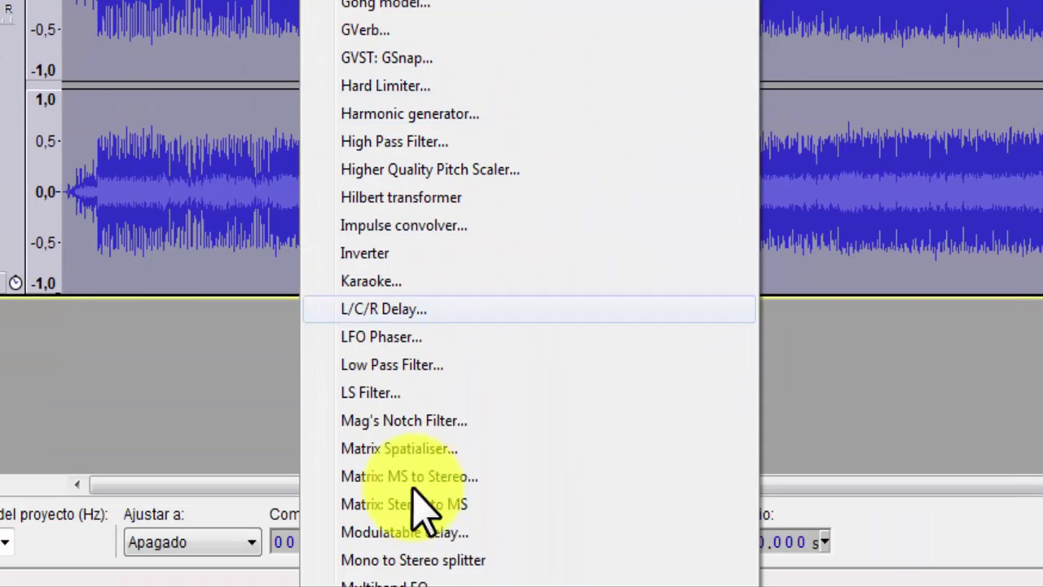
pyautogui.scroll(-1, 426, 500)
pyautogui.scroll(-8, 287, 574)
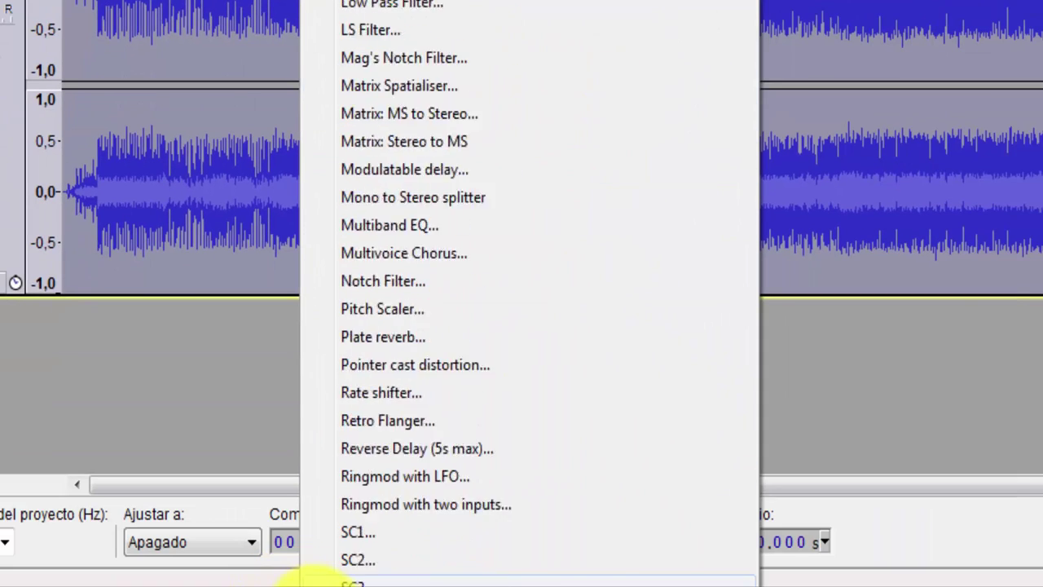
pyautogui.scroll(-1, 308, 580)
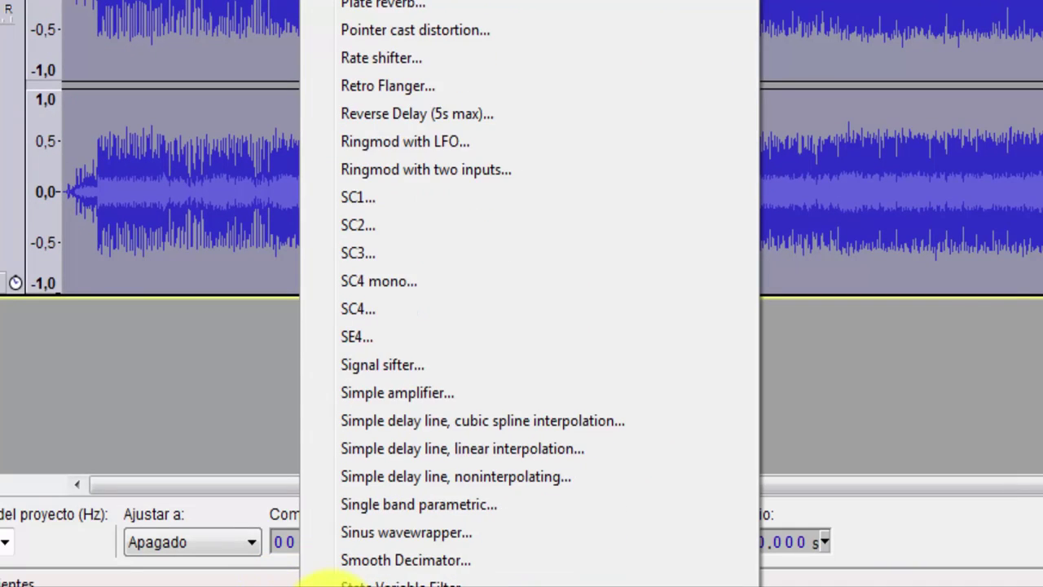
pyautogui.scroll(-13, 322, 580)
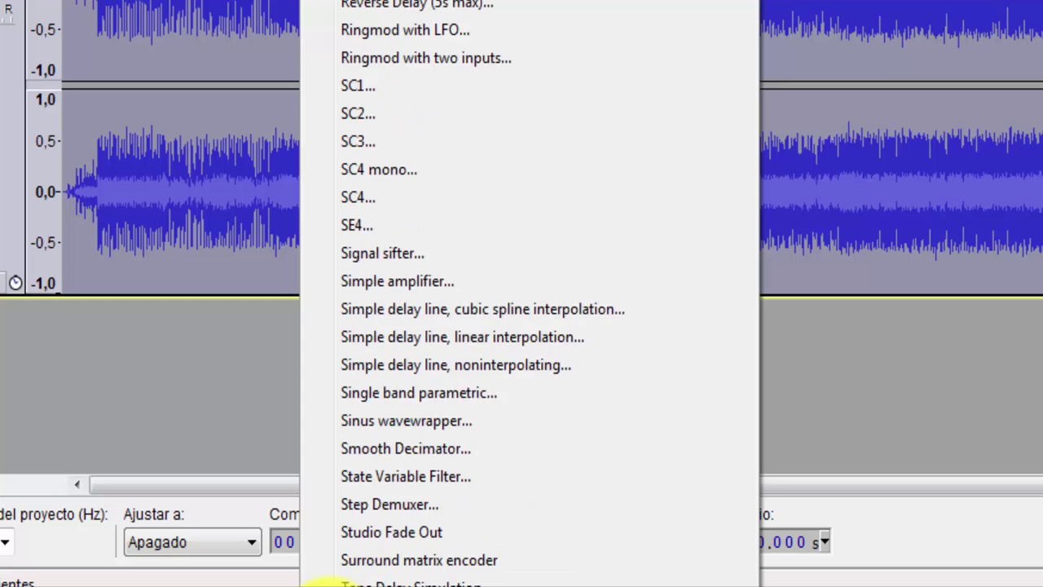
pyautogui.scroll(-2, 326, 582)
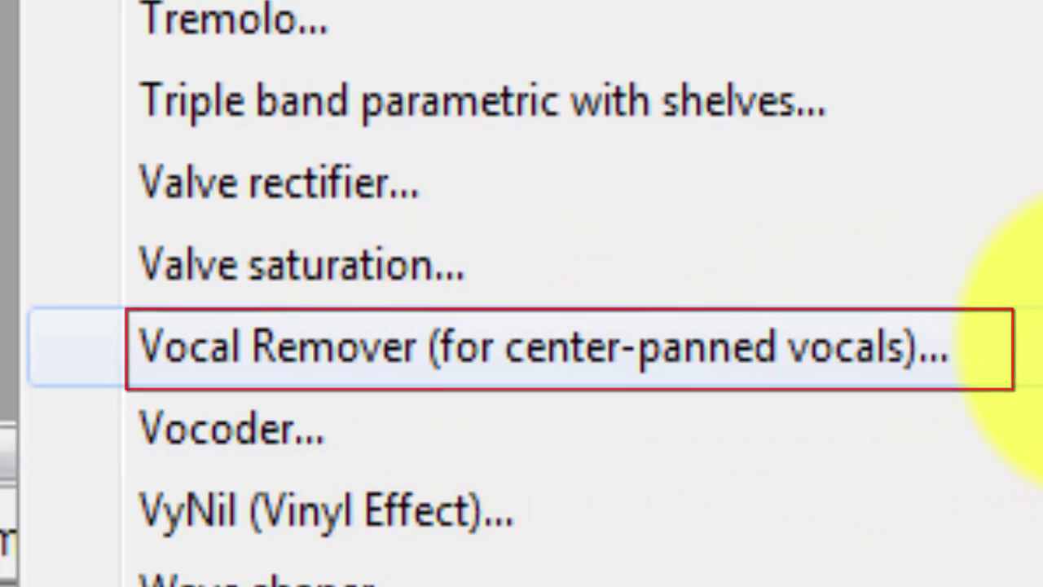
pyautogui.click(1026, 346)
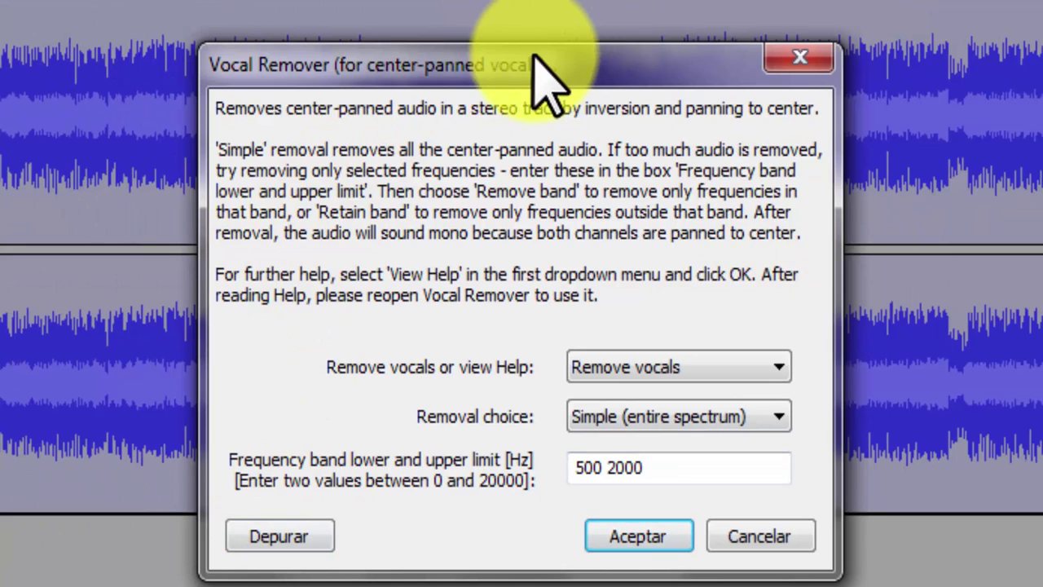
pyautogui.moveTo(528, 58); pyautogui.dragTo(286, 38)
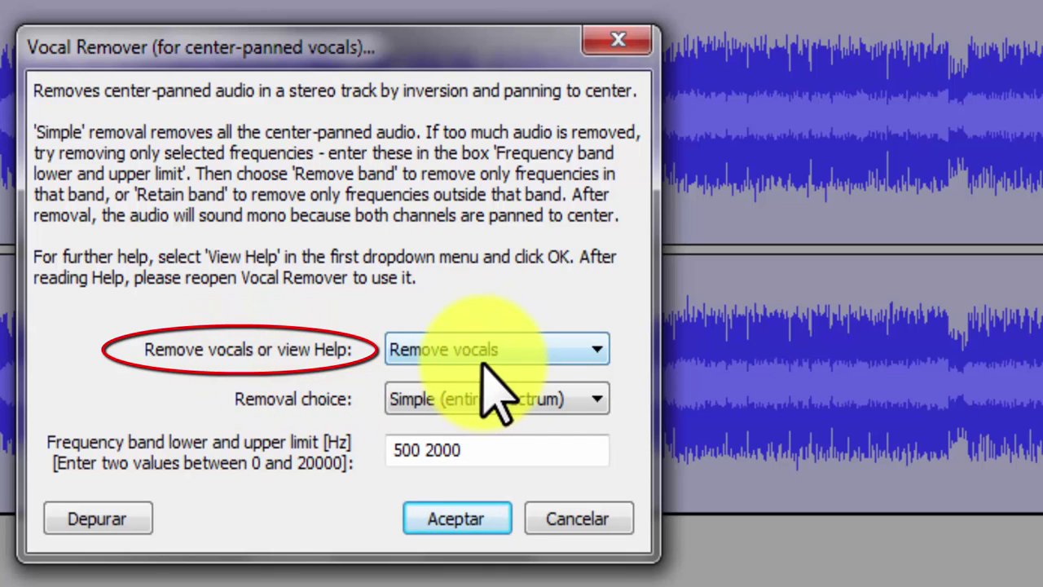
# Apply Vocal Remover with Remove vocals, Simple (entire spectrum) removal and frequency band limits of 500 2000
pyautogui.click(585, 349)
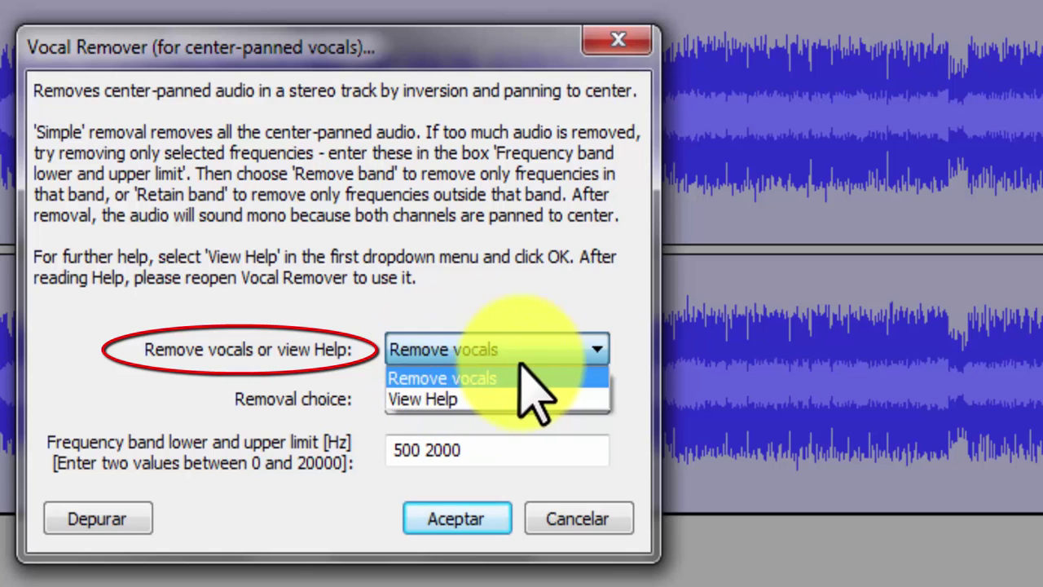
pyautogui.click(424, 336)
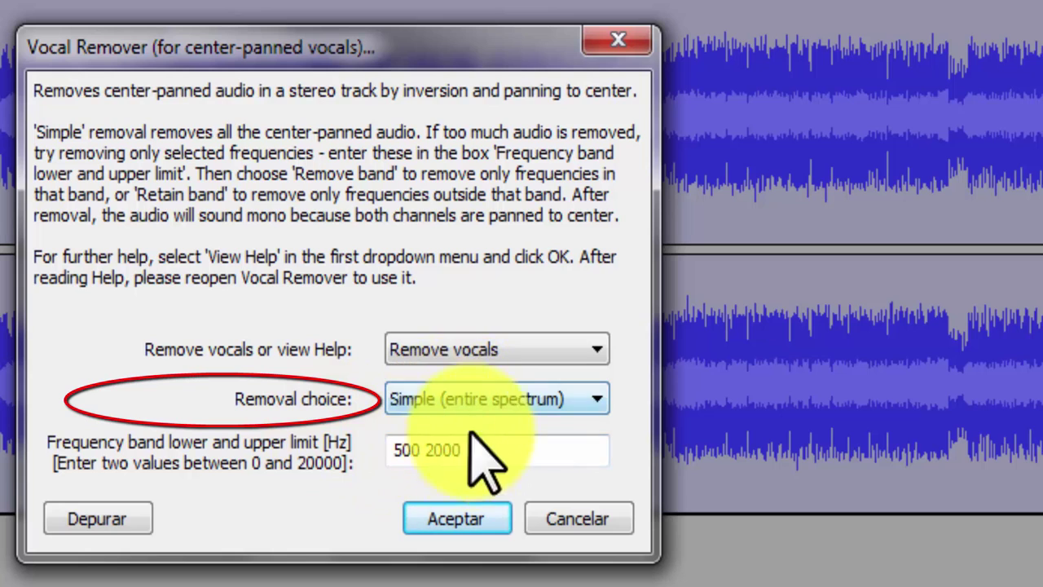
pyautogui.click(598, 399)
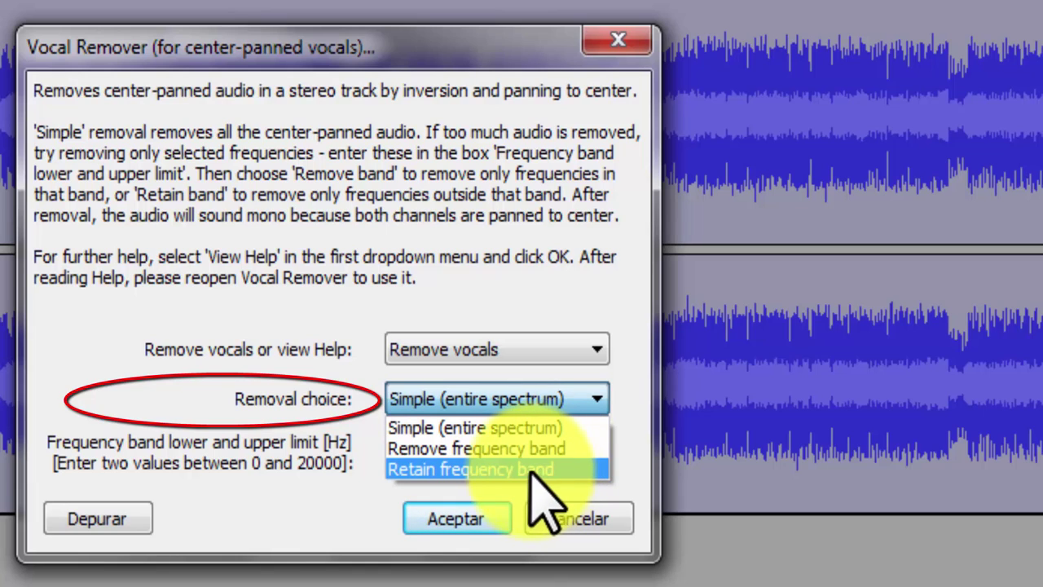
pyautogui.click(194, 423)
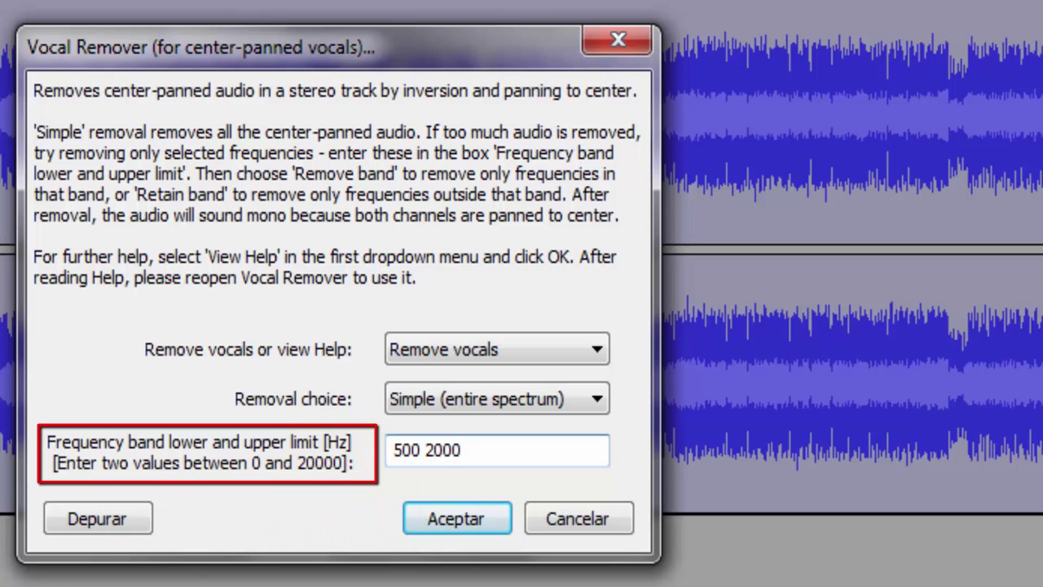
pyautogui.click(446, 521)
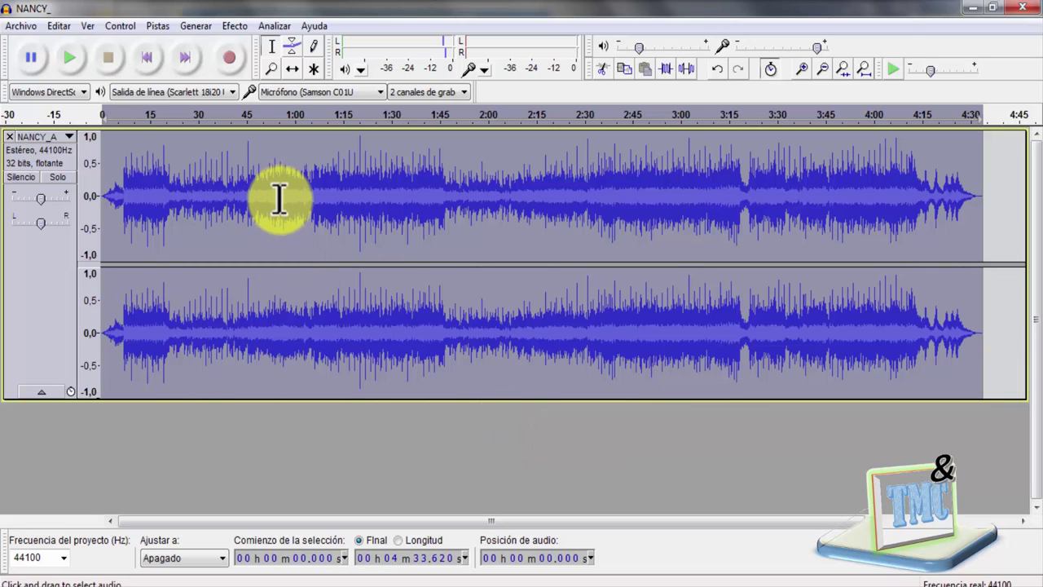
# Select the passage from about 0:41 to 1:49 and play part of it to check the vocal removal
pyautogui.click(106, 330)
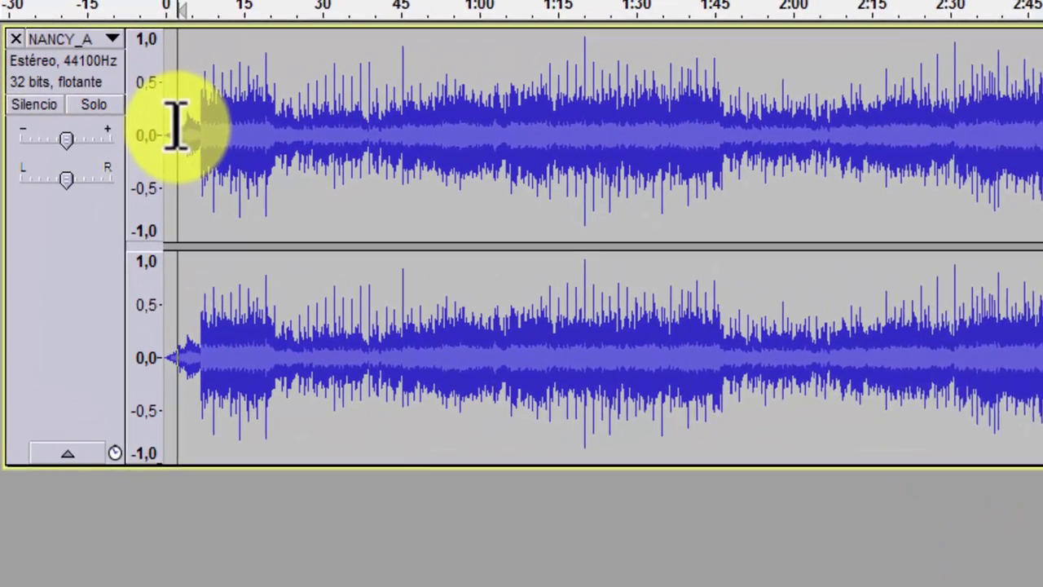
pyautogui.moveTo(108, 200); pyautogui.dragTo(156, 224)
pyautogui.moveTo(265, 177); pyautogui.dragTo(546, 164)
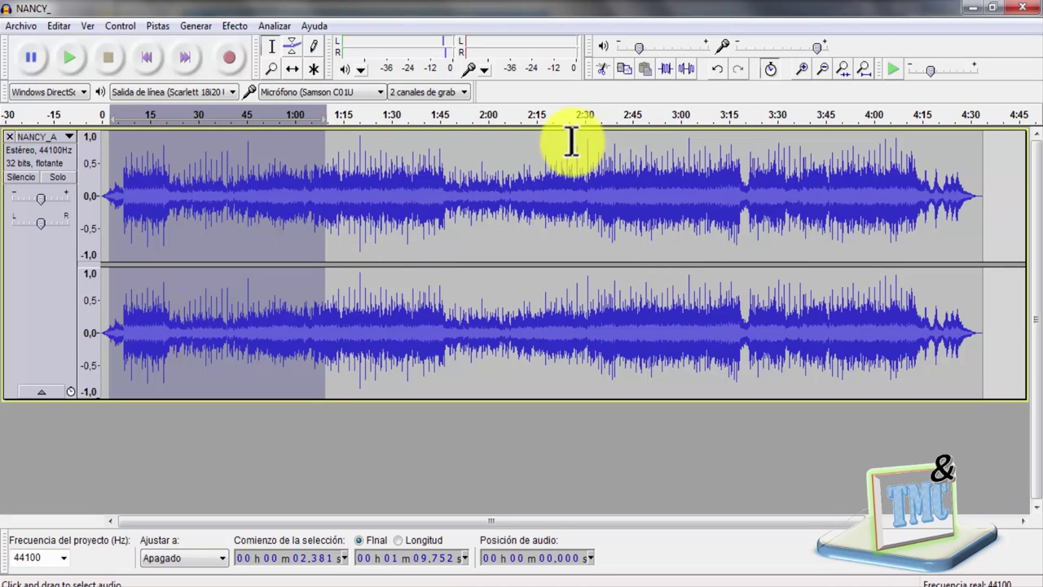
pyautogui.click(322, 192)
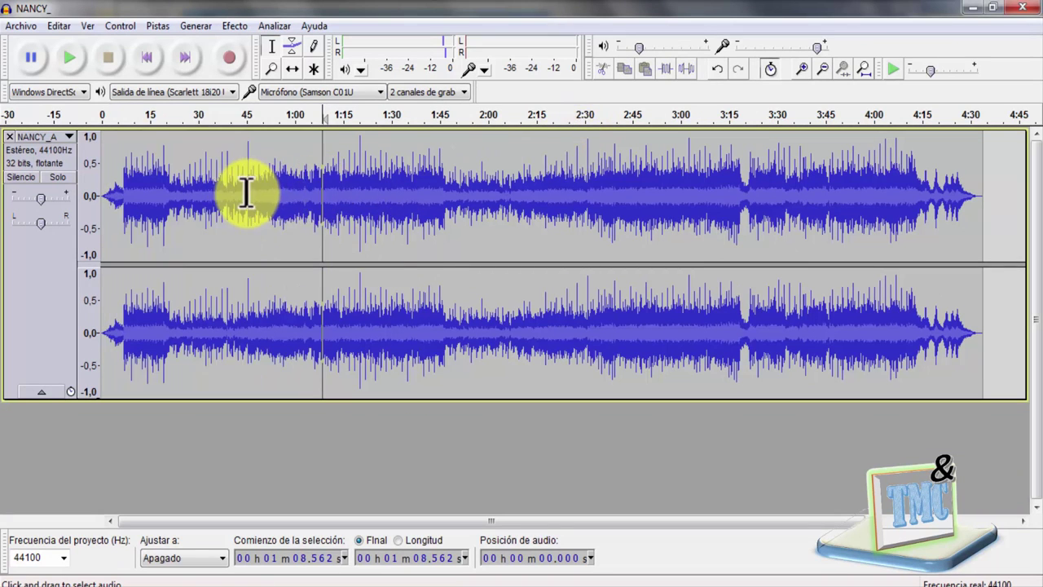
pyautogui.moveTo(233, 196); pyautogui.dragTo(452, 200)
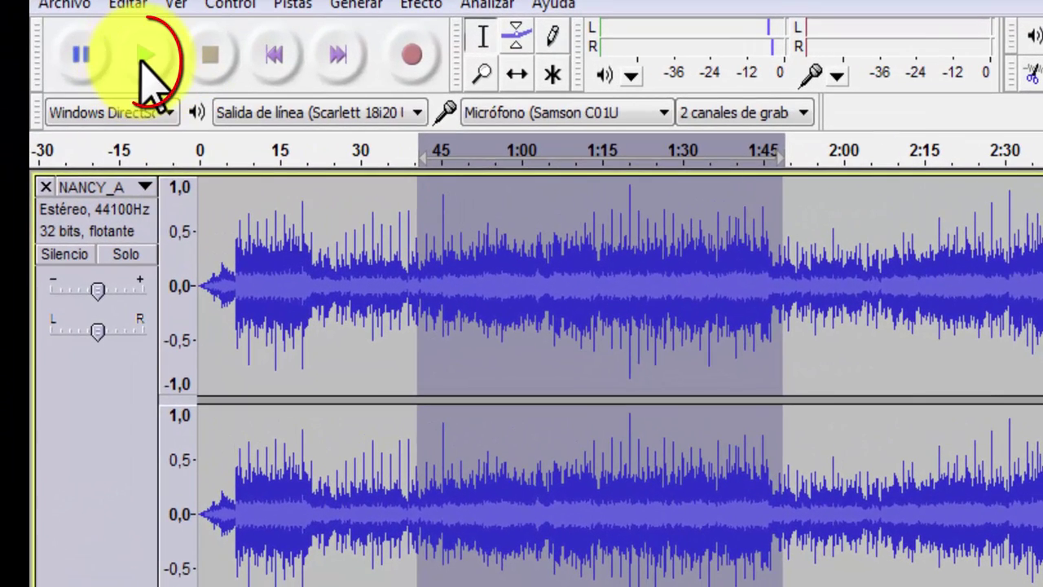
pyautogui.click(145, 56)
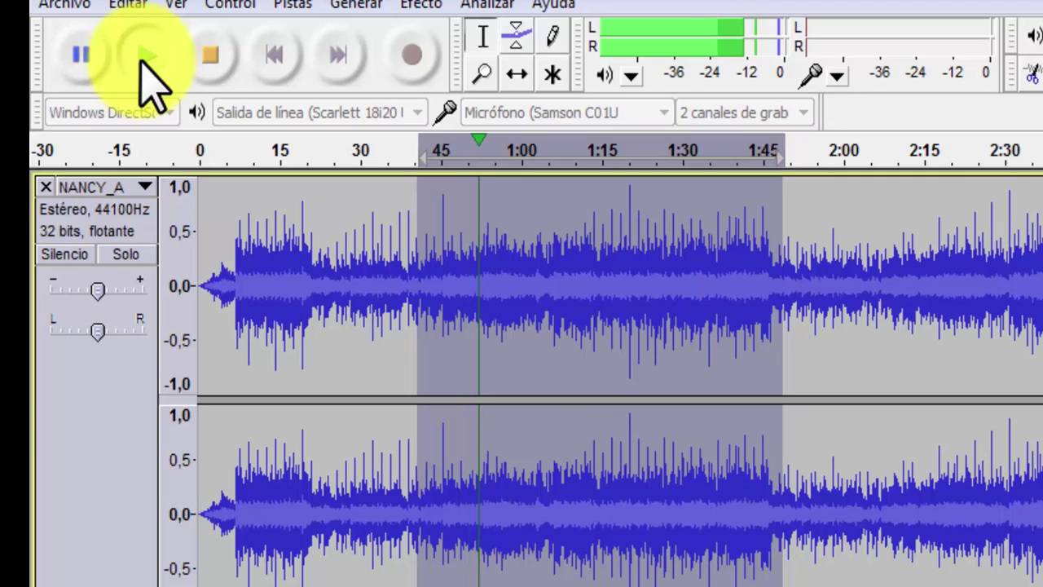
pyautogui.click(220, 73)
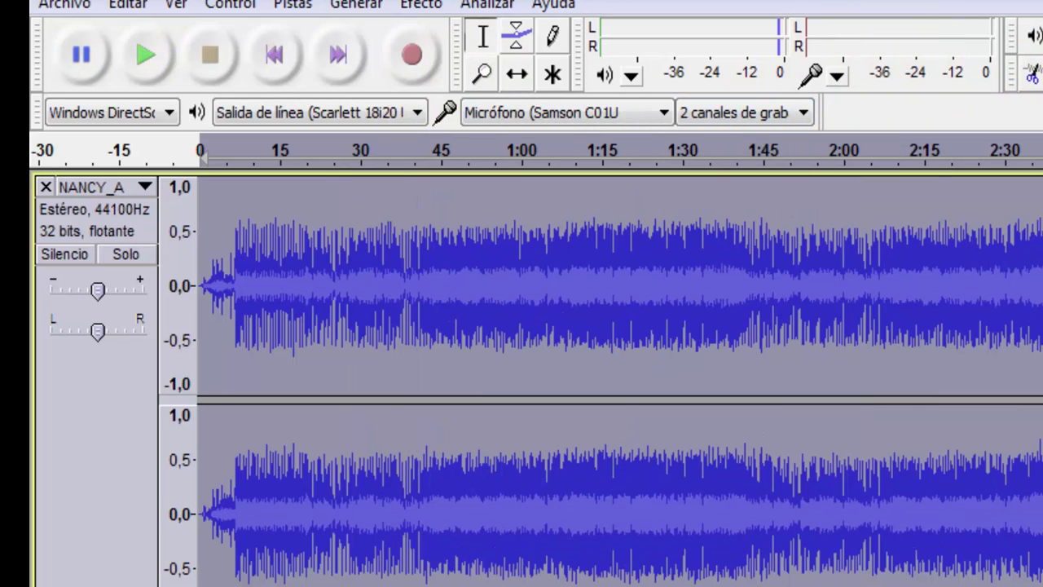
# Undo the vocal removal and the speed change, and play part of the passage from about 0:39 to 1:52 for comparison
pyautogui.hotkey('ctrl', 'shift', 'f')
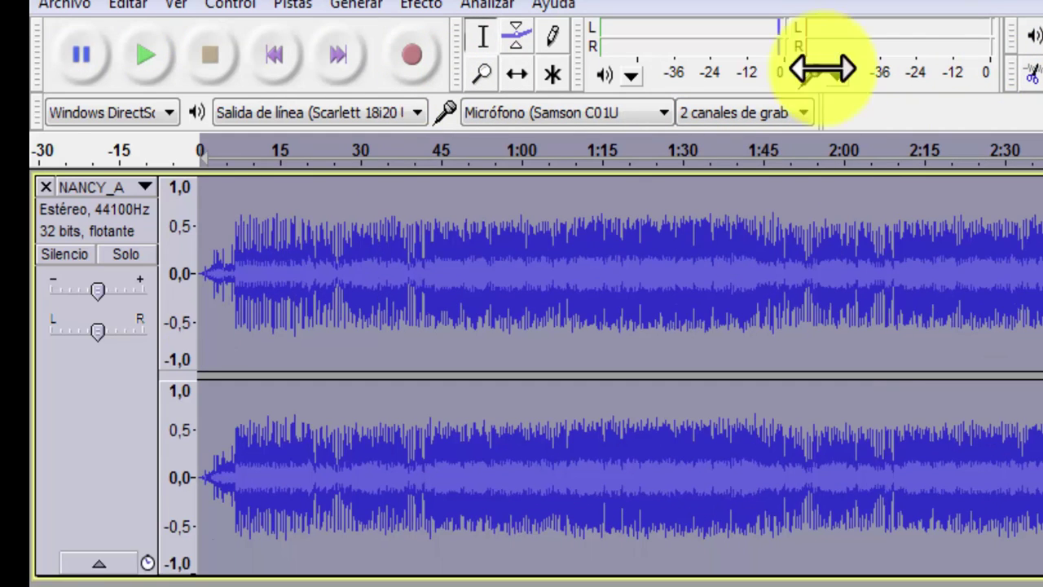
pyautogui.click(293, 10)
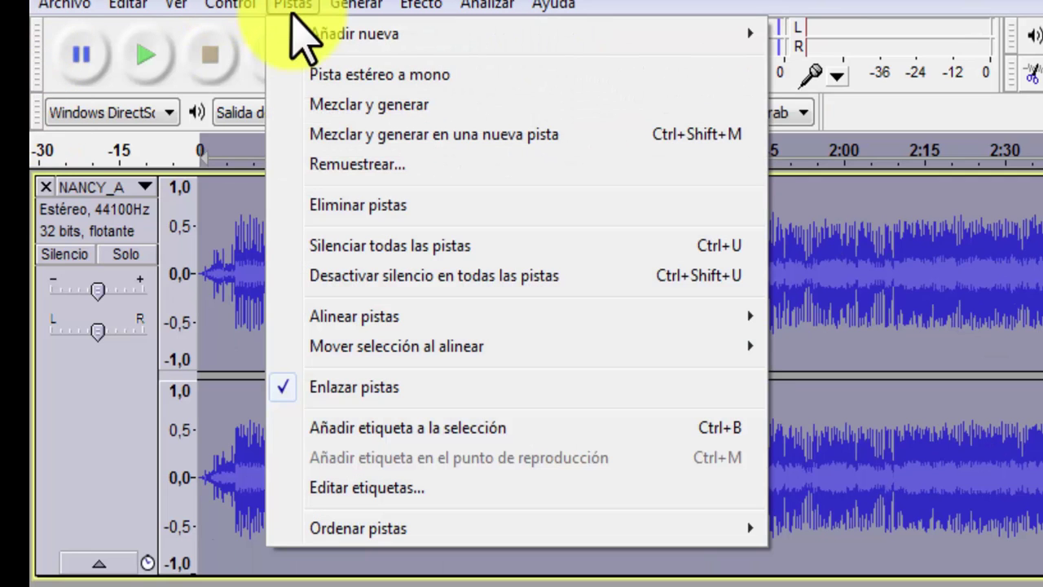
pyautogui.moveTo(139, 10)
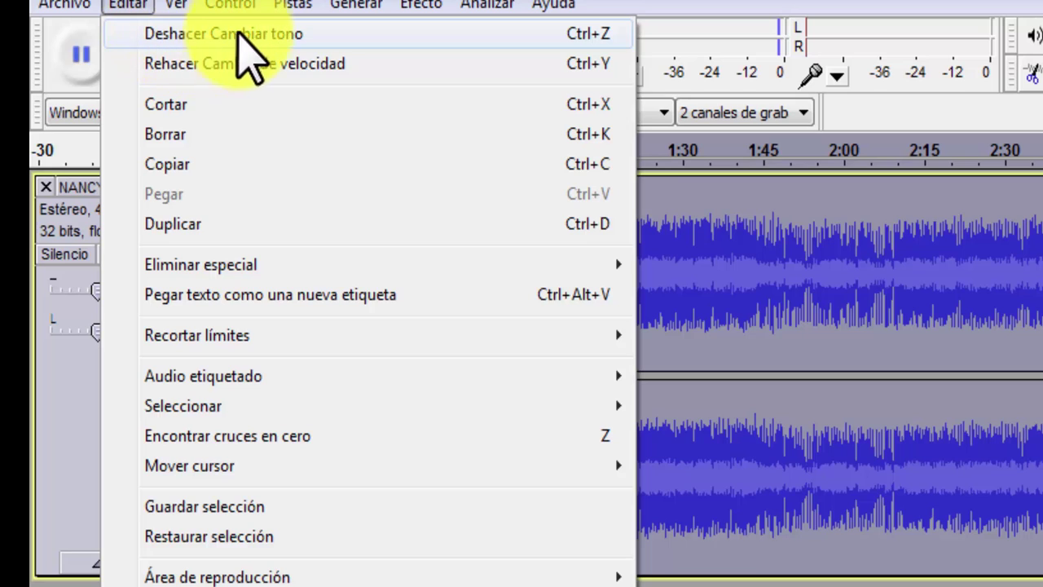
pyautogui.click(281, 65)
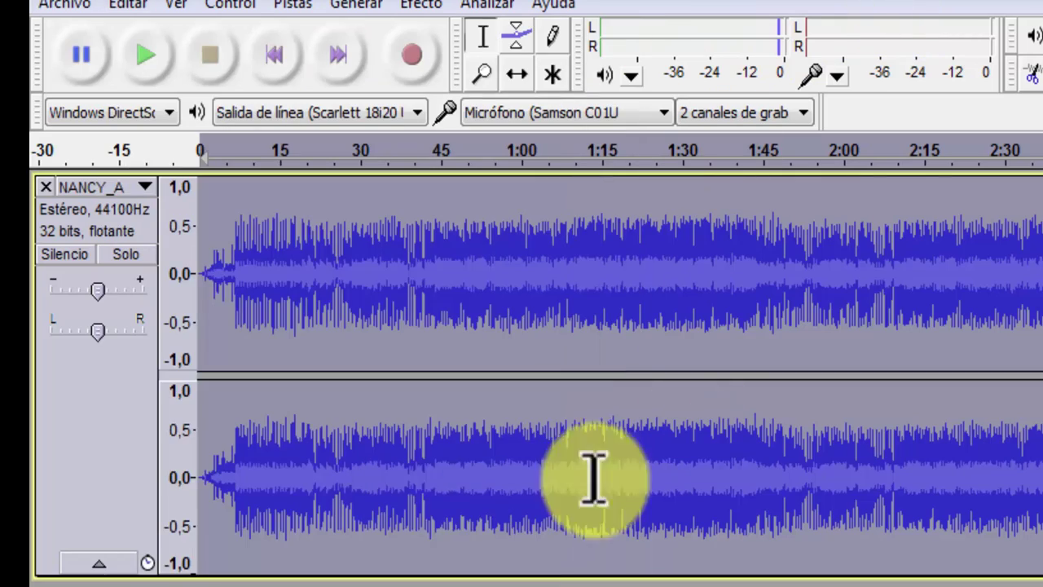
pyautogui.moveTo(400, 264); pyautogui.dragTo(796, 307)
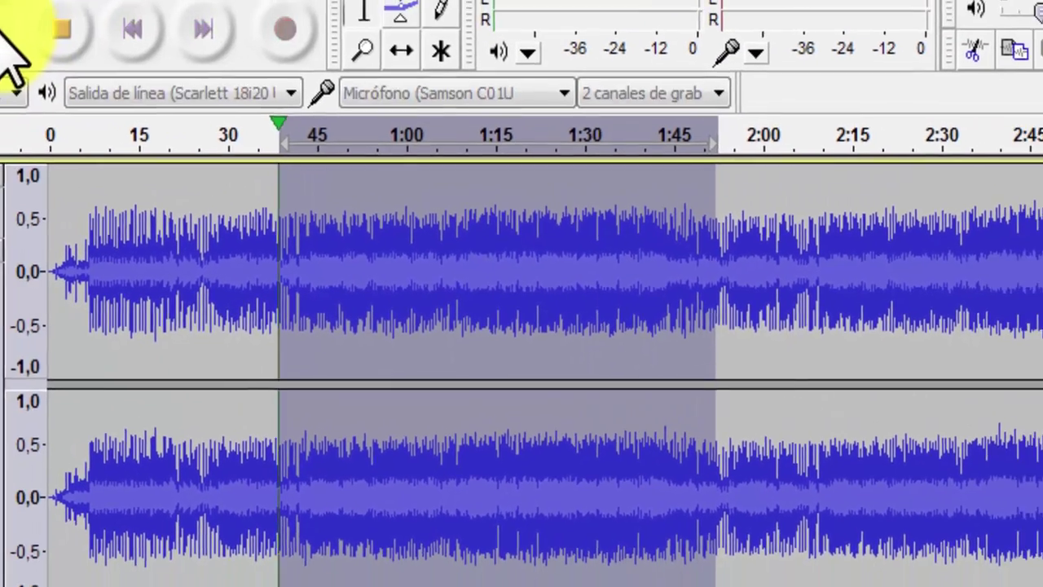
pyautogui.click(51, 67)
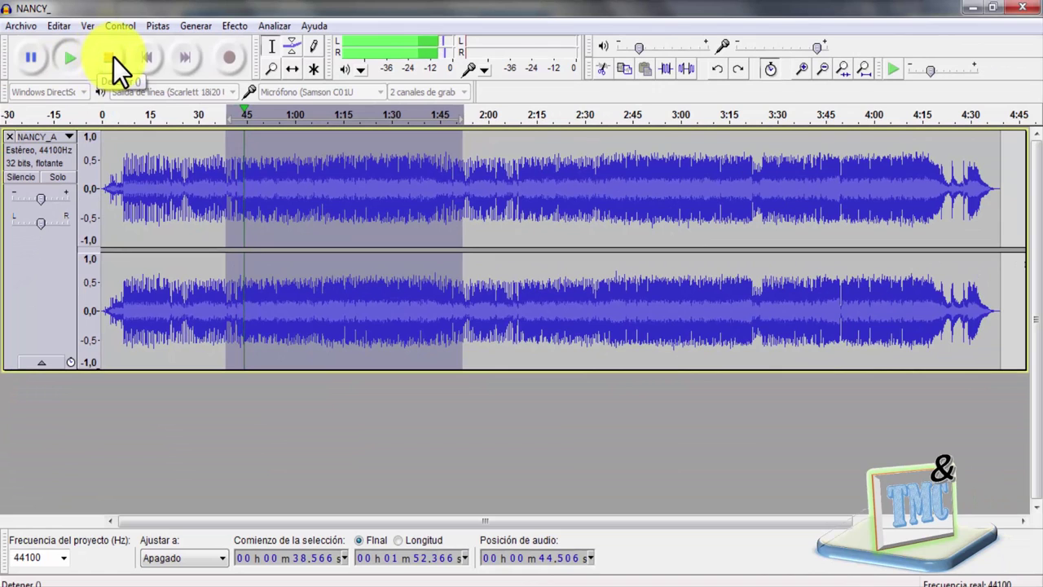
pyautogui.click(113, 57)
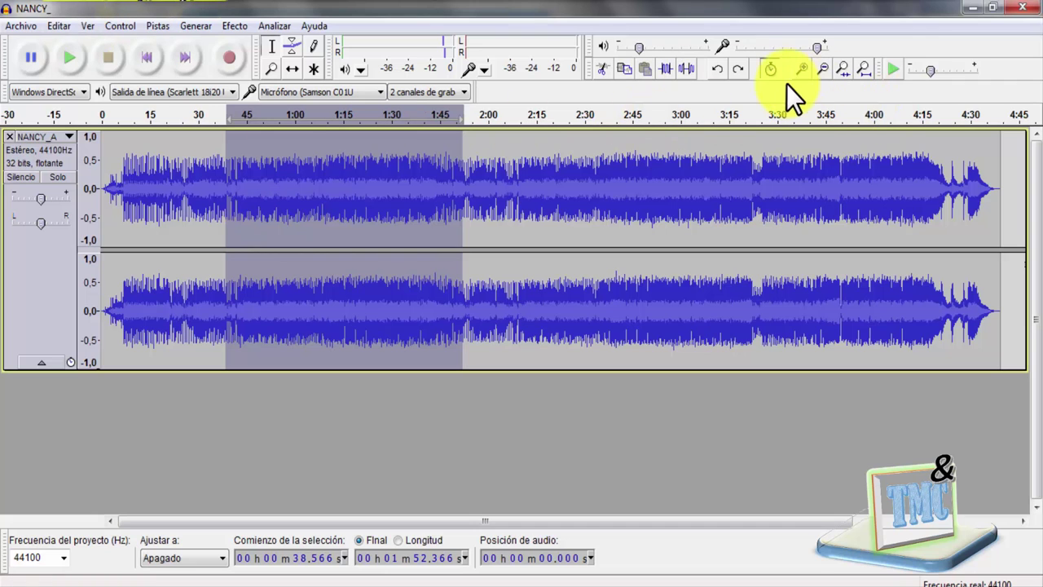
# Redo the speed change and the vocal removal, and play the selected passage without vocals
pyautogui.click(737, 65)
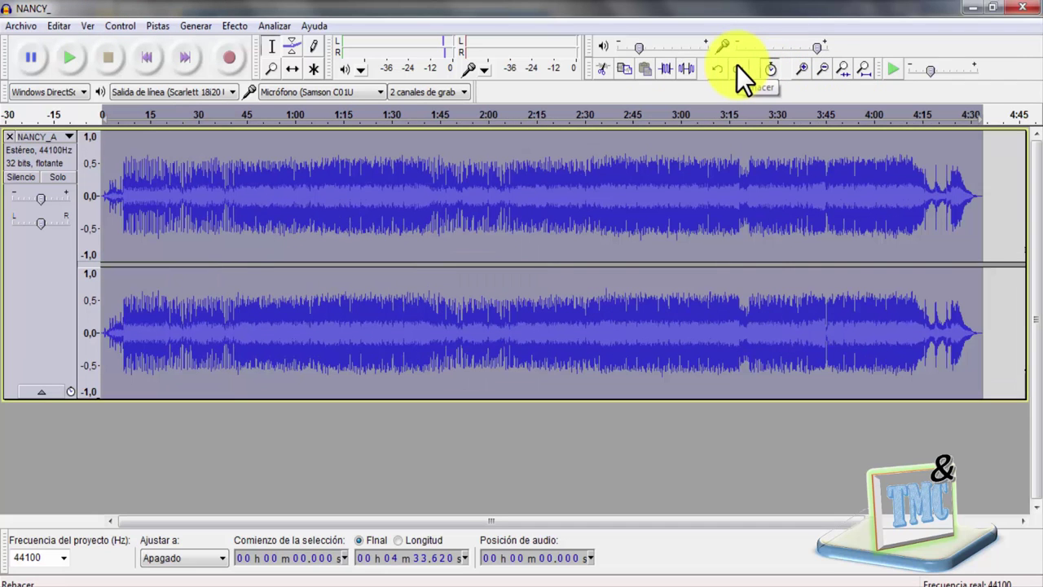
pyautogui.click(736, 65)
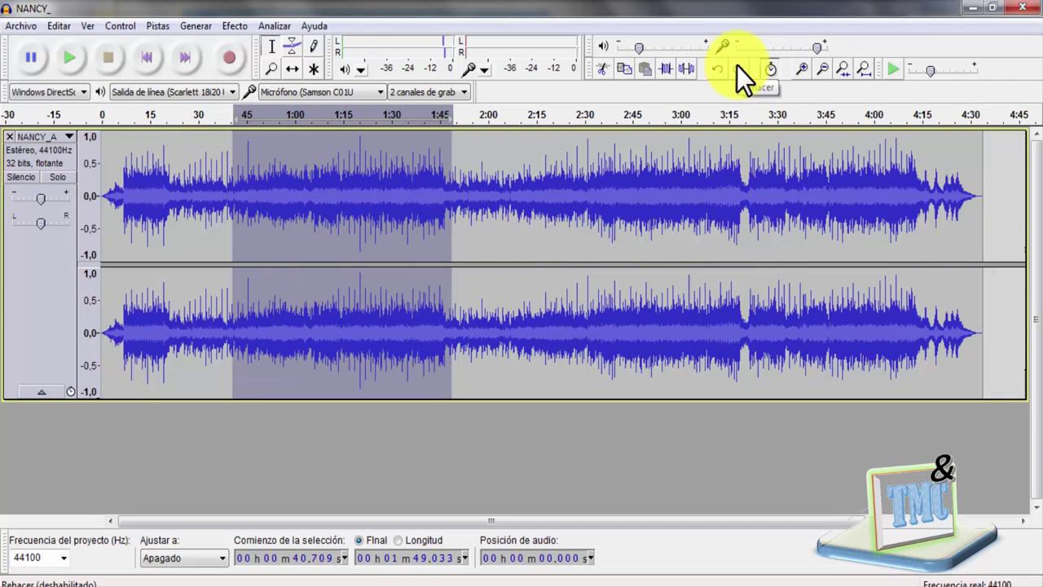
pyautogui.click(75, 59)
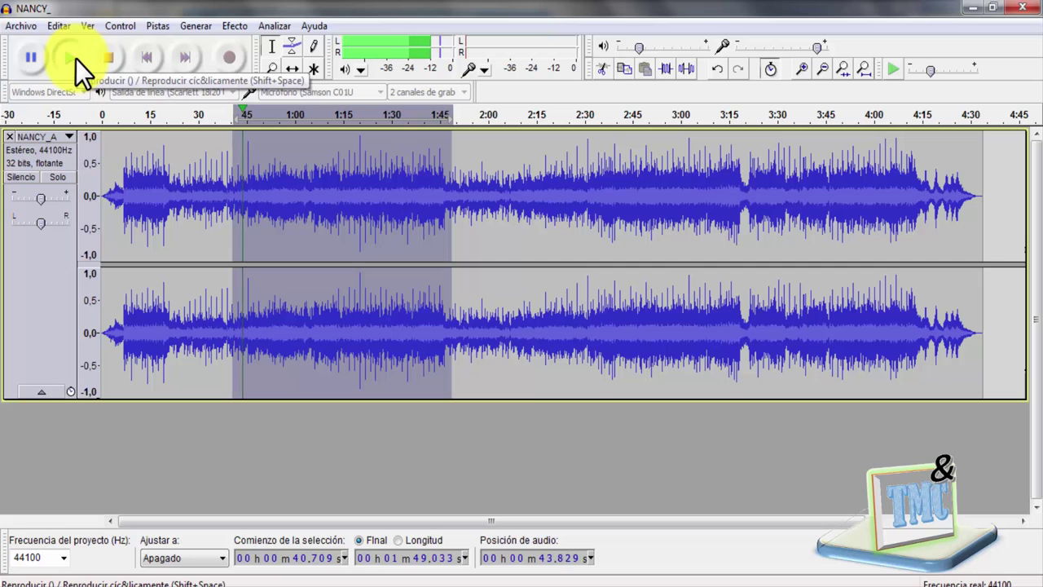
pyautogui.click(105, 53)
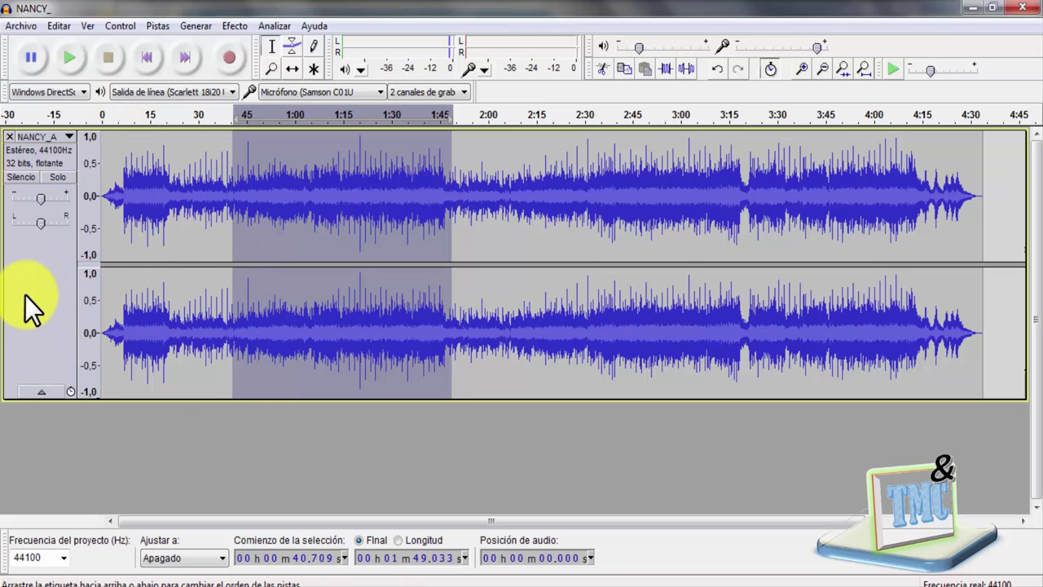
pyautogui.click(71, 253)
pyautogui.click(232, 26)
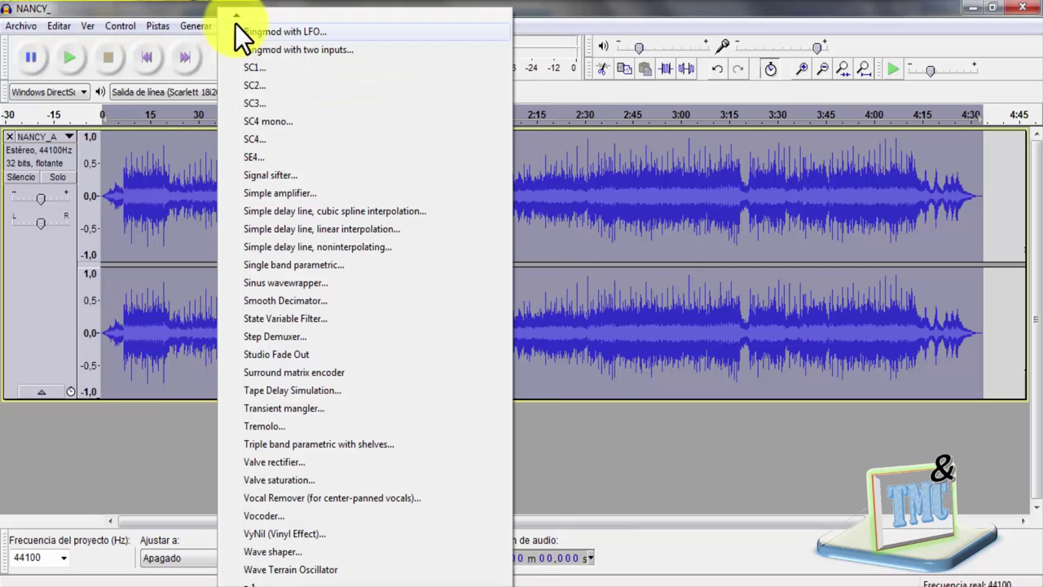
pyautogui.click(633, 7)
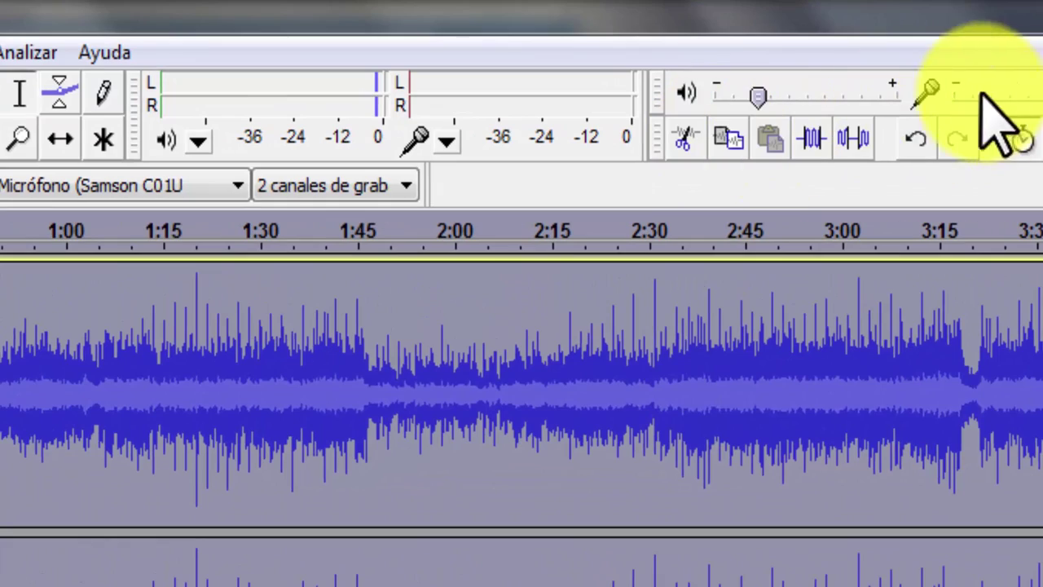
# Undo the vocal removal and the speed change again, and briefly play the selected passage with its vocals
pyautogui.click(914, 138)
pyautogui.click(914, 139)
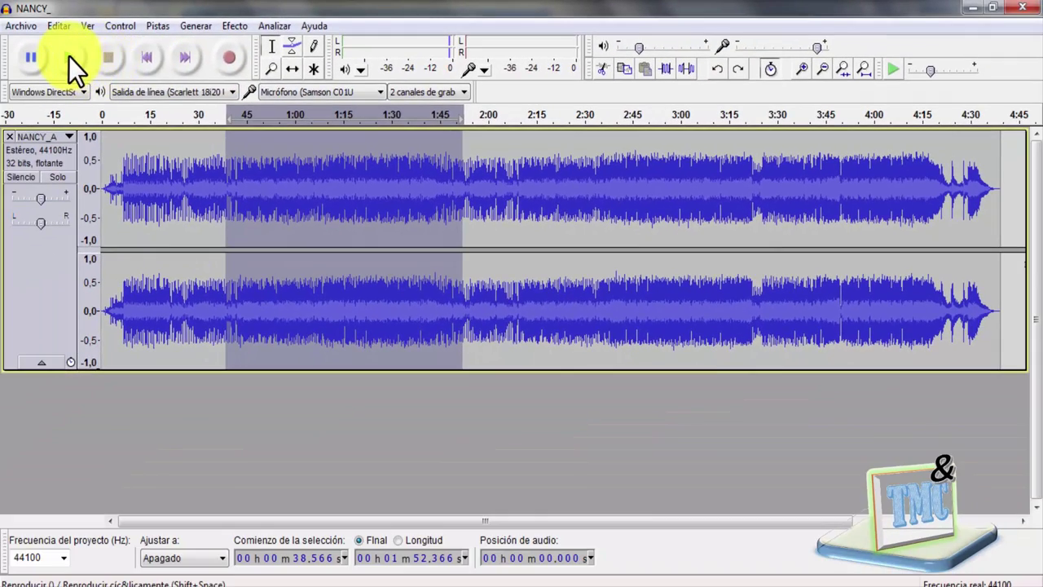
pyautogui.click(69, 56)
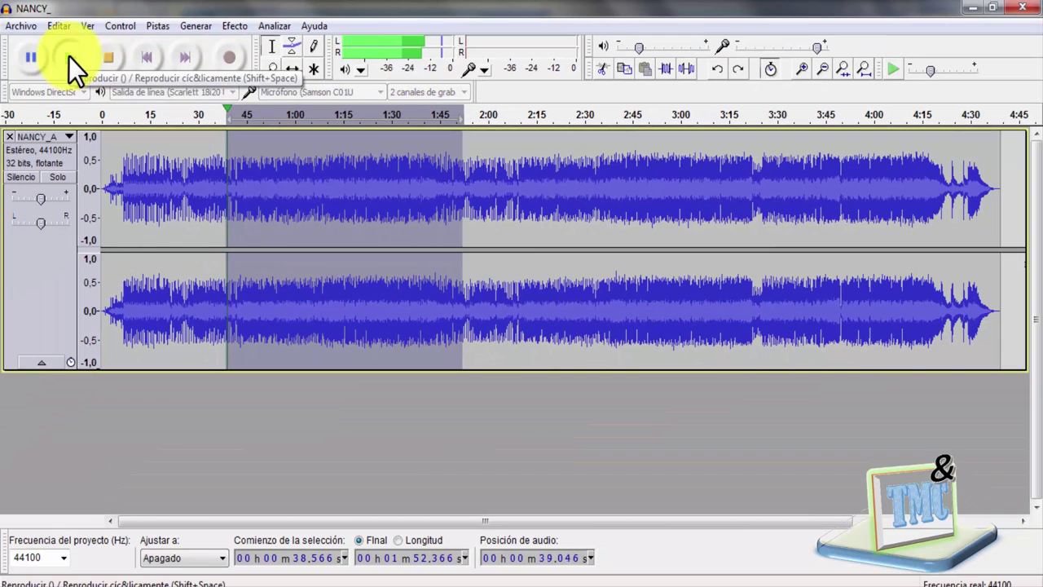
pyautogui.click(124, 61)
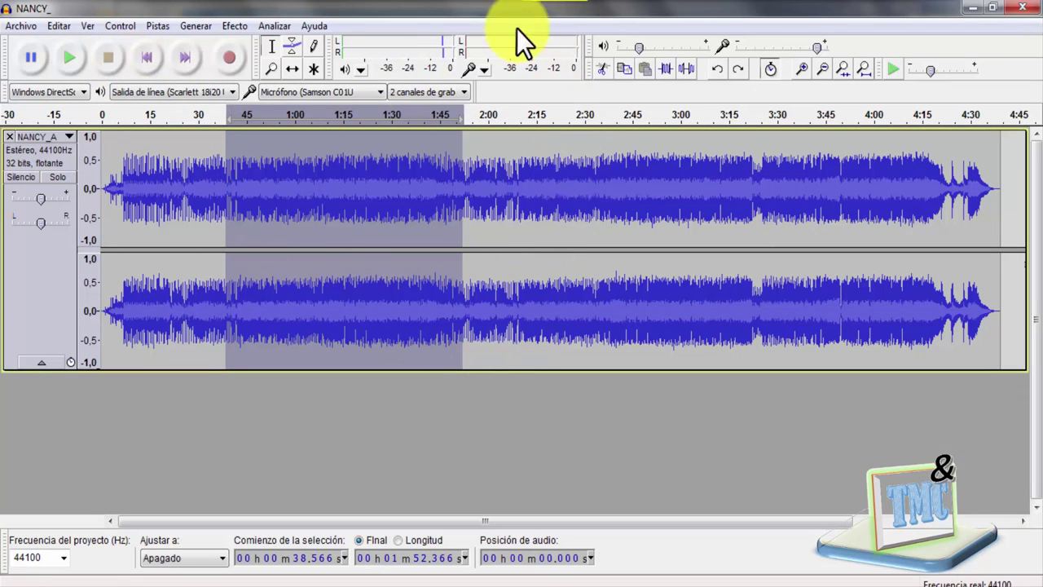
# Select the whole stereo song track and split it into two mono tracks with Dividir pista estéreo a mono
pyautogui.click(318, 491)
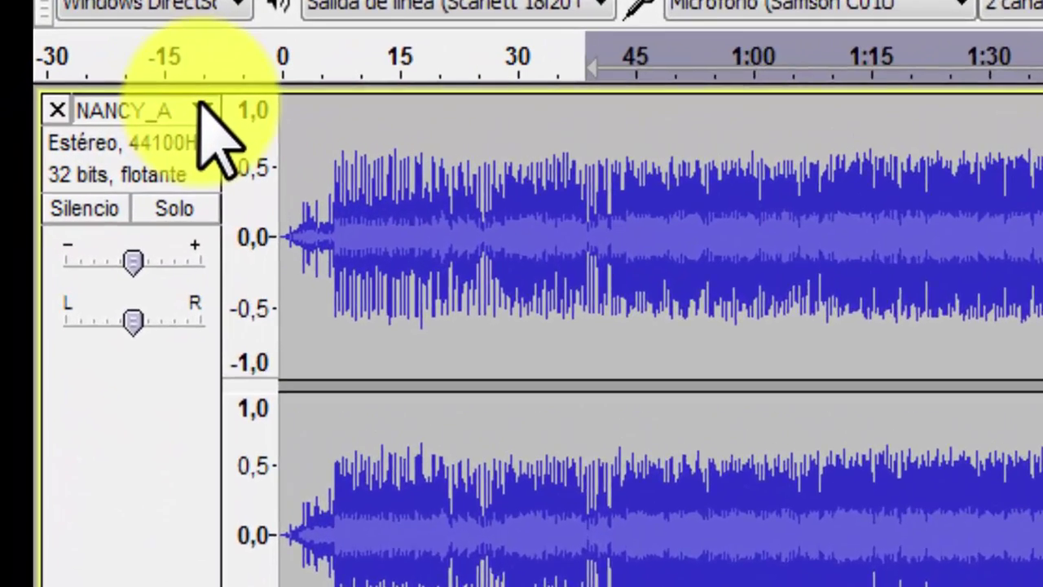
pyautogui.click(205, 110)
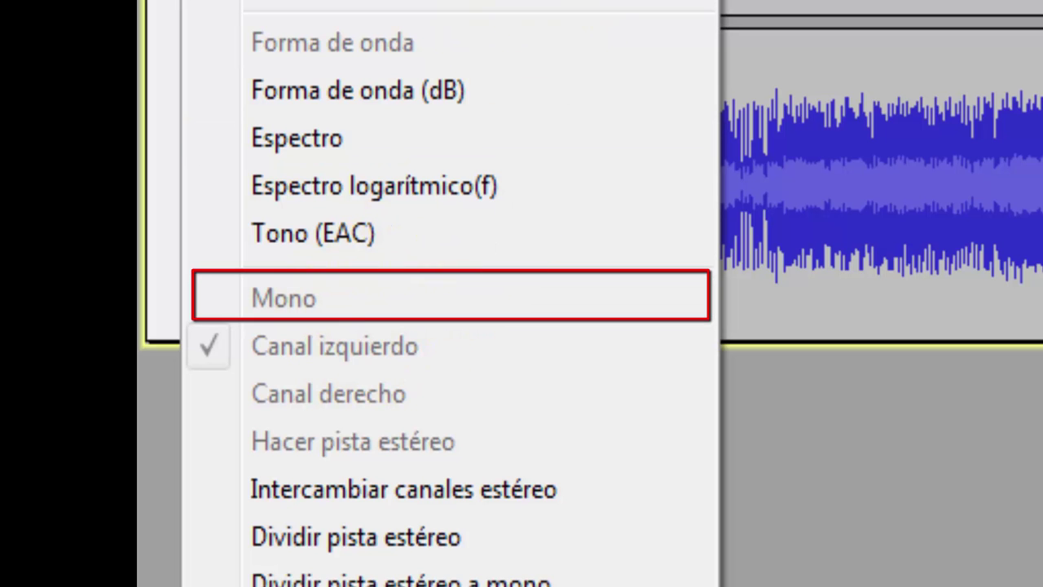
pyautogui.press('Escape')
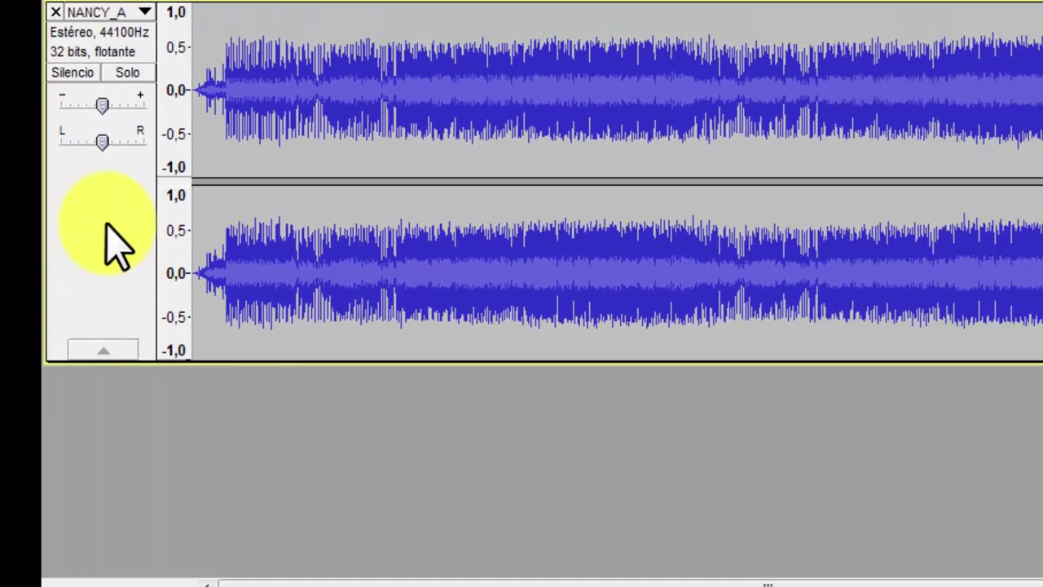
pyautogui.click(216, 204)
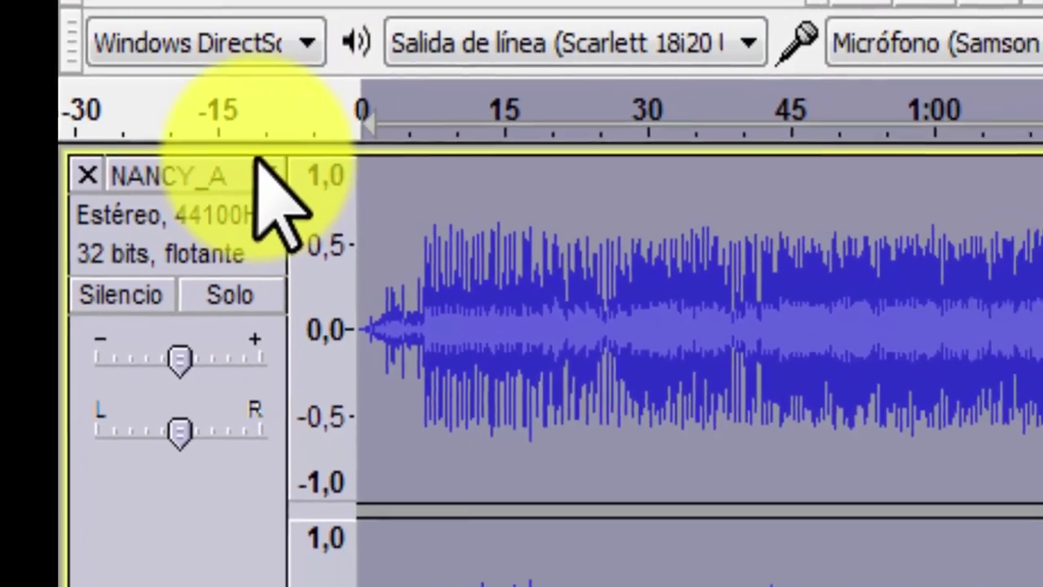
pyautogui.click(303, 189)
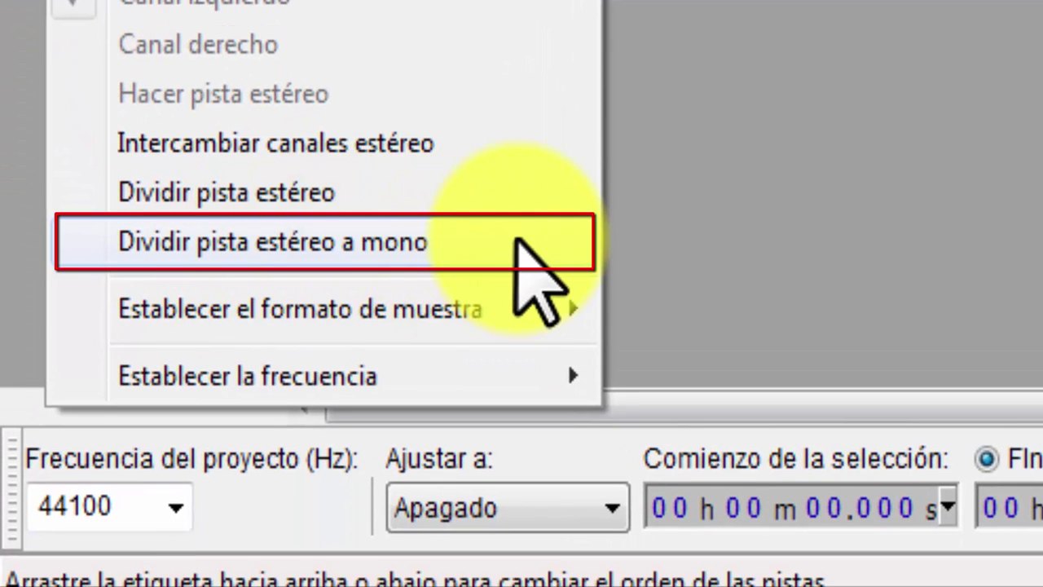
pyautogui.click(509, 242)
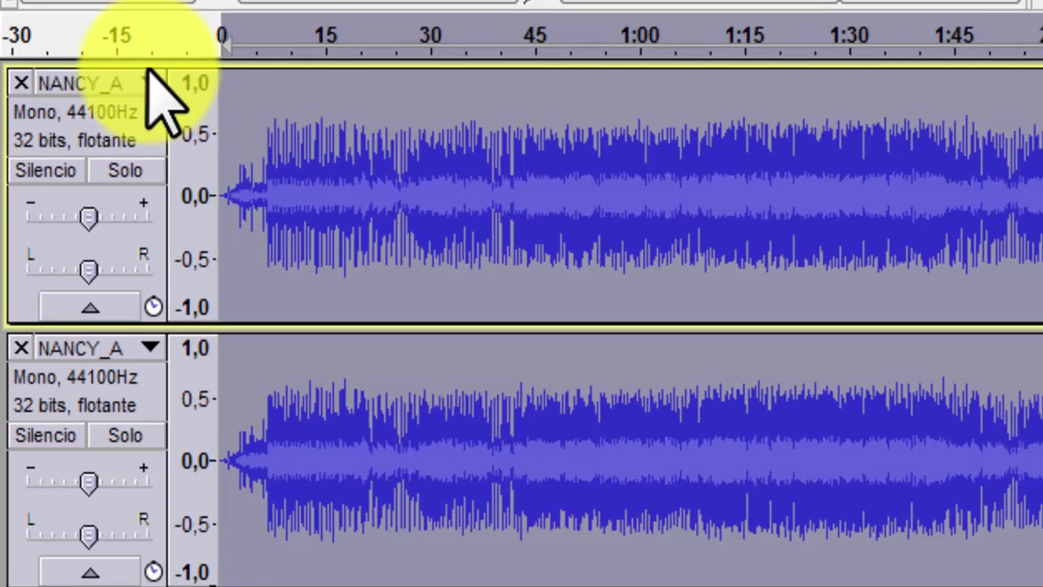
# Check the channel setting in the options of both split tracks
pyautogui.click(149, 83)
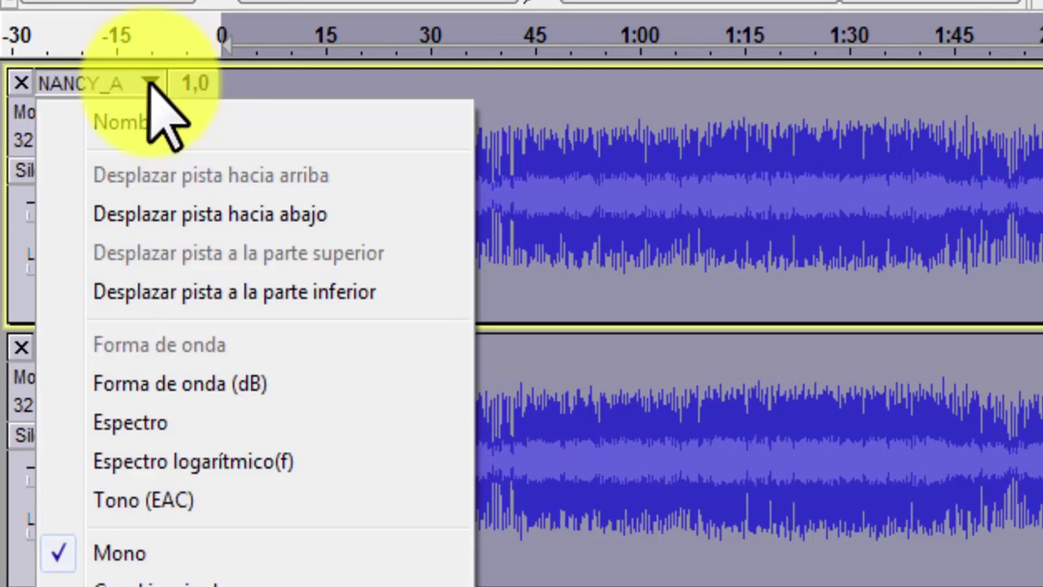
pyautogui.press('Escape')
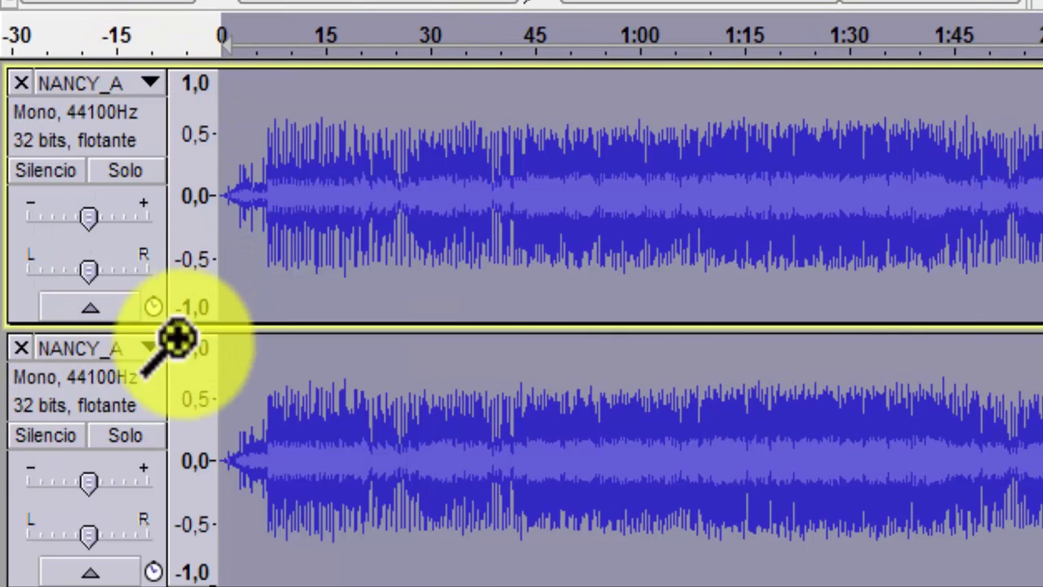
pyautogui.click(151, 348)
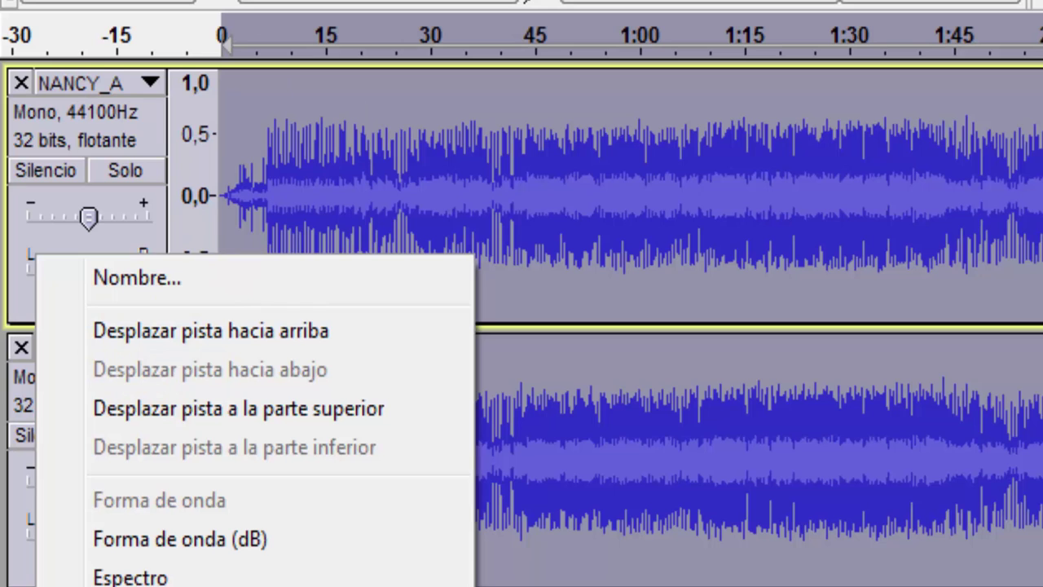
pyautogui.press('Escape')
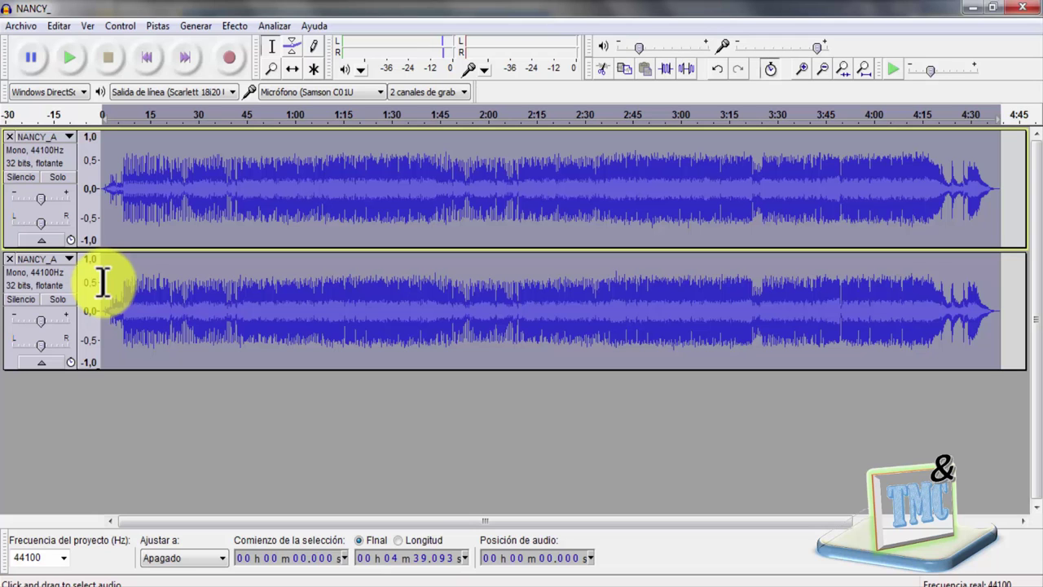
# Select only the entire lower mono track and apply the Inversión effect to it
pyautogui.click(520, 191)
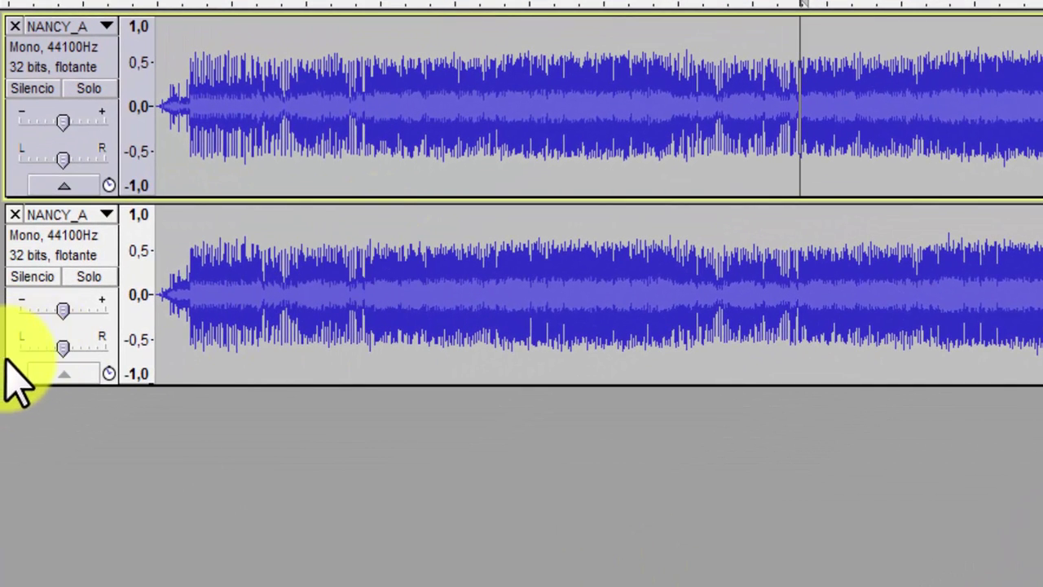
pyautogui.click(24, 359)
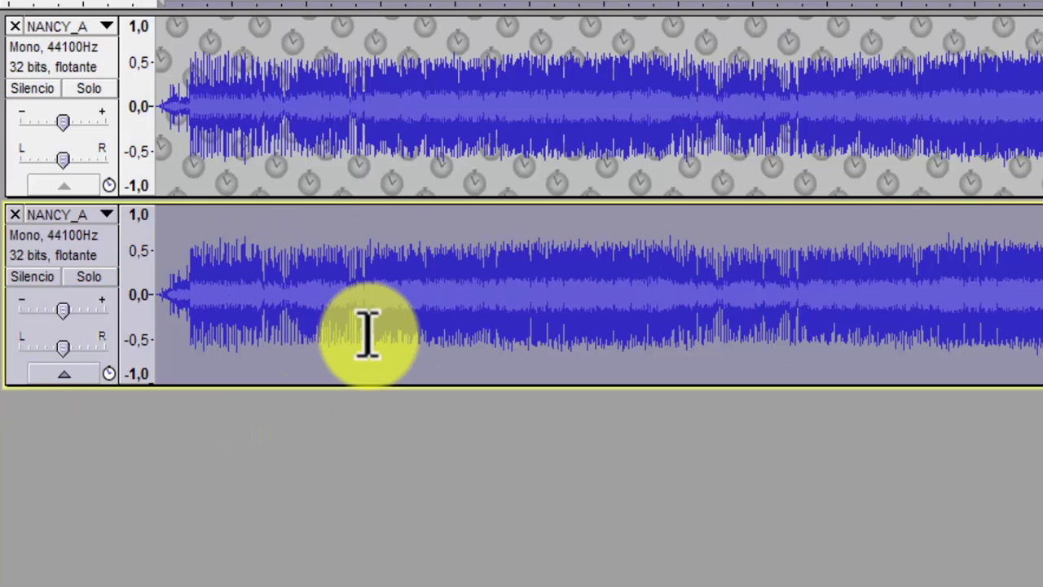
pyautogui.click(994, 538)
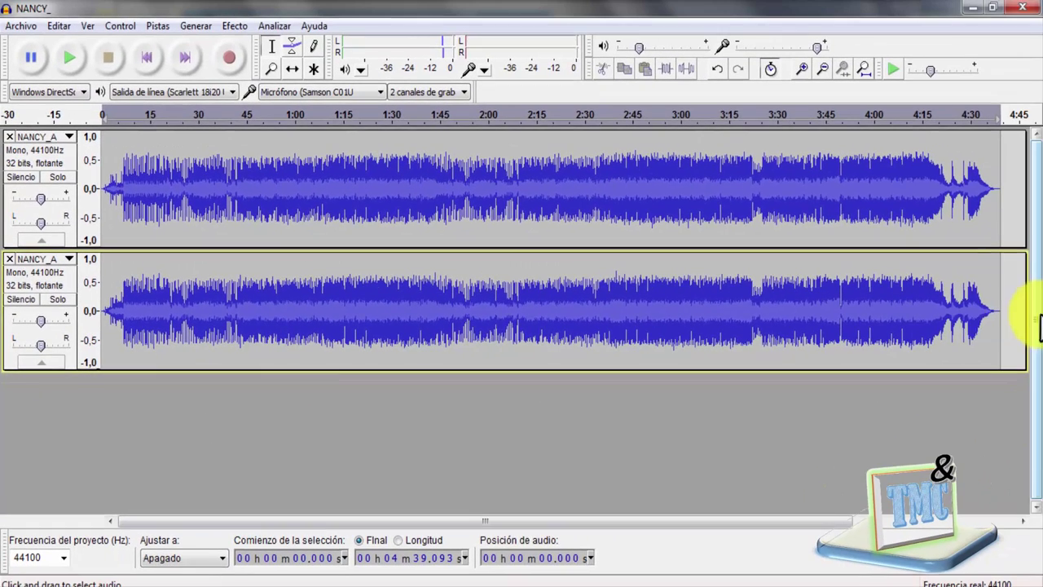
pyautogui.moveTo(993, 298); pyautogui.dragTo(70, 251)
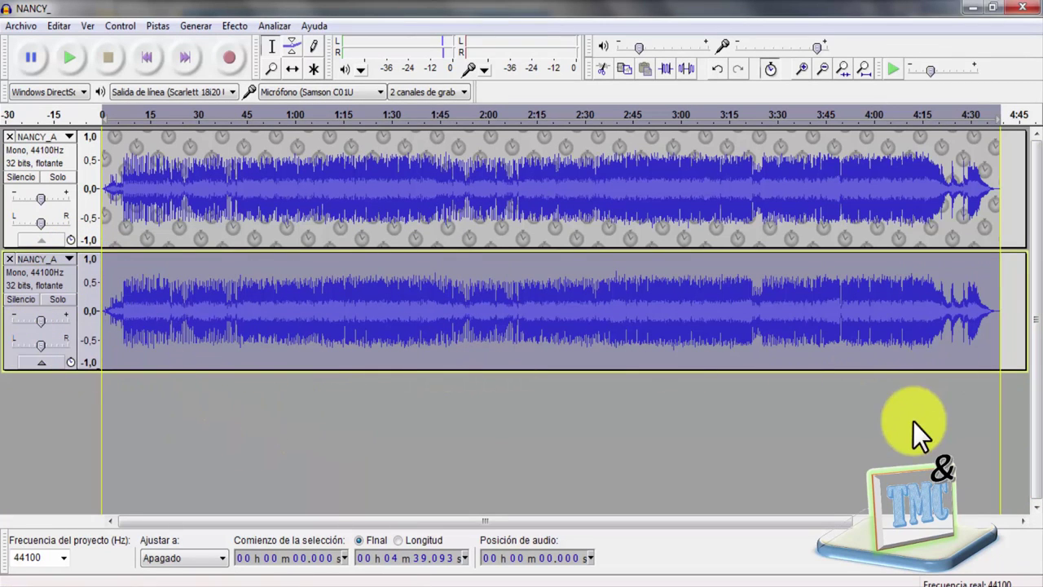
pyautogui.click(904, 452)
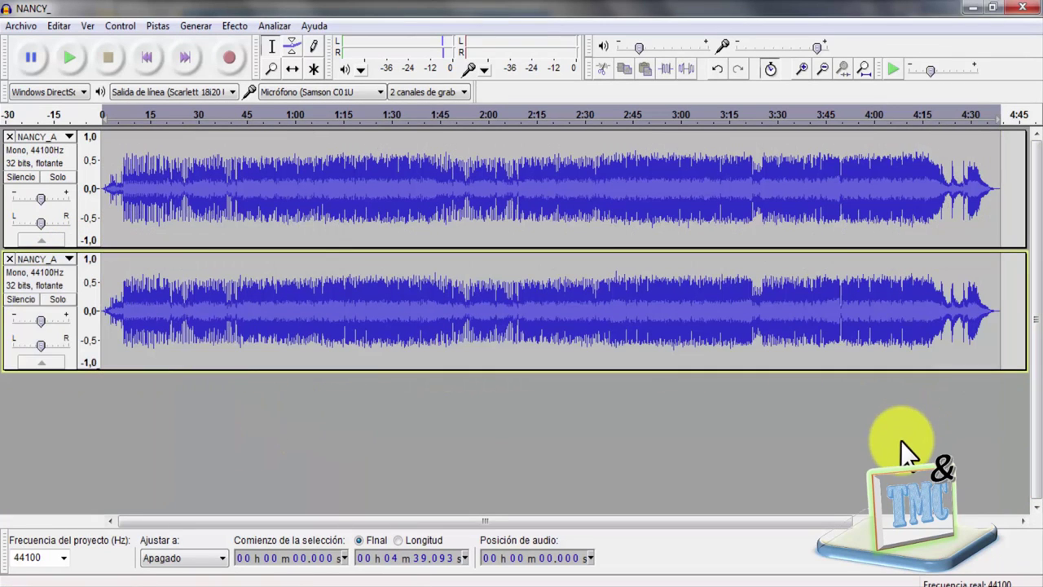
pyautogui.click(11, 360)
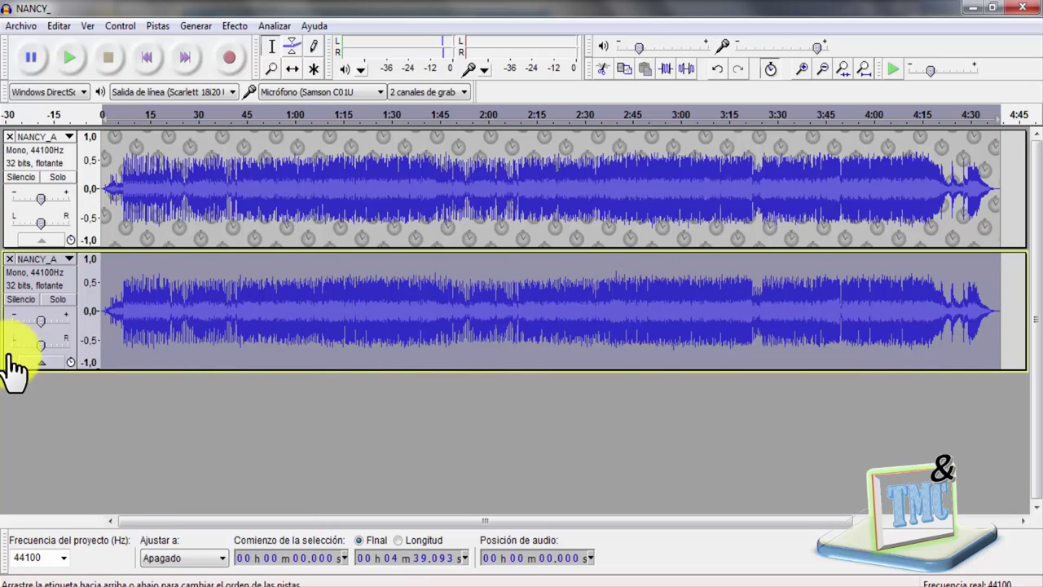
pyautogui.click(235, 27)
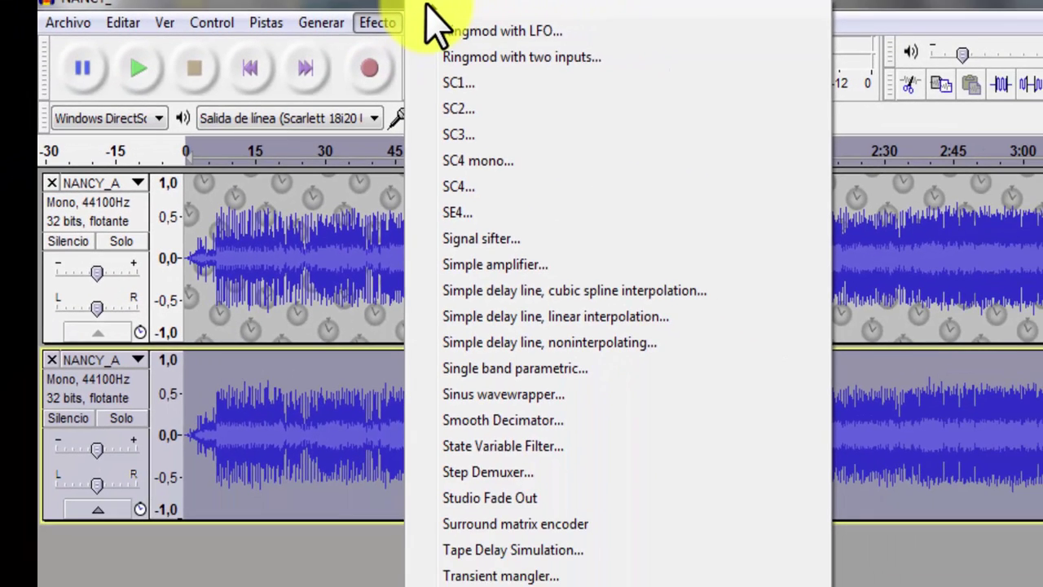
pyautogui.moveTo(481, 10)
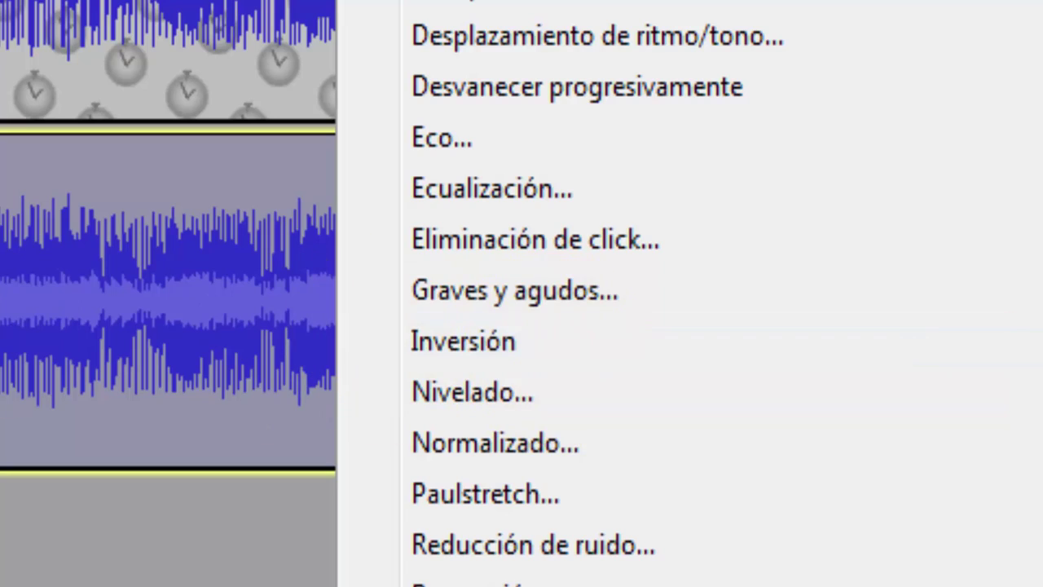
pyautogui.press('Escape')
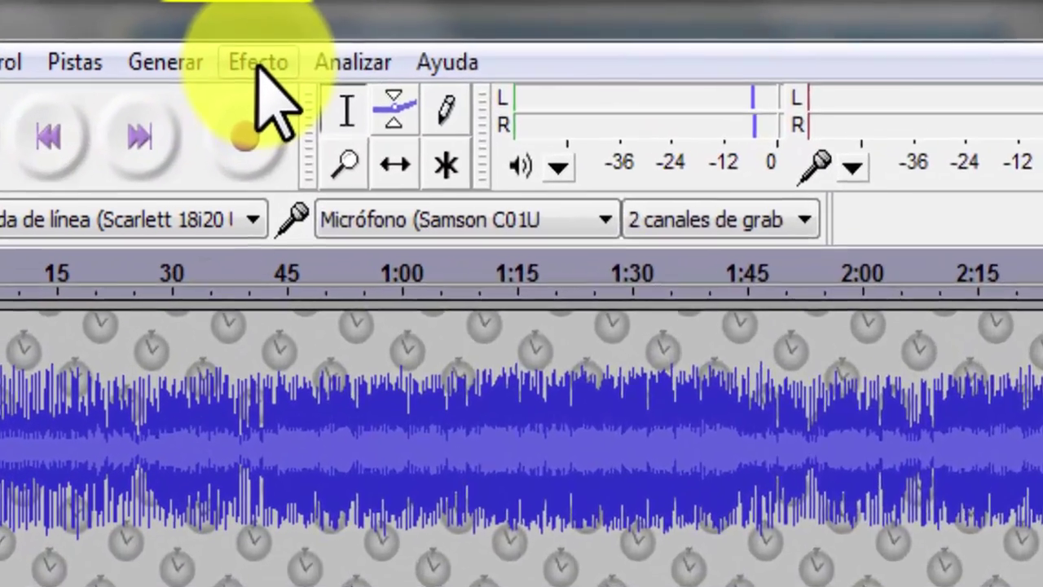
pyautogui.click(235, 26)
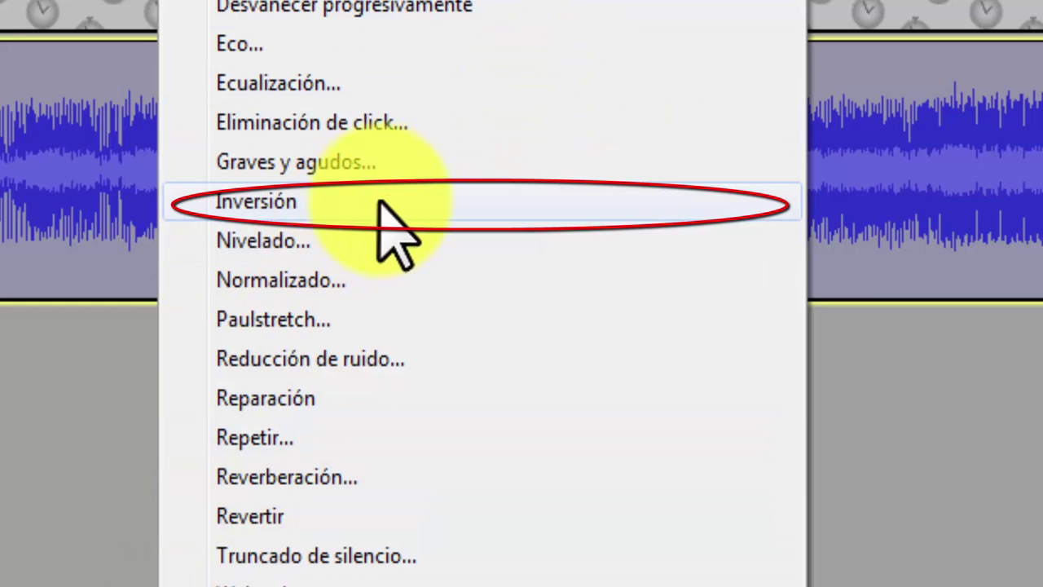
pyautogui.click(657, 204)
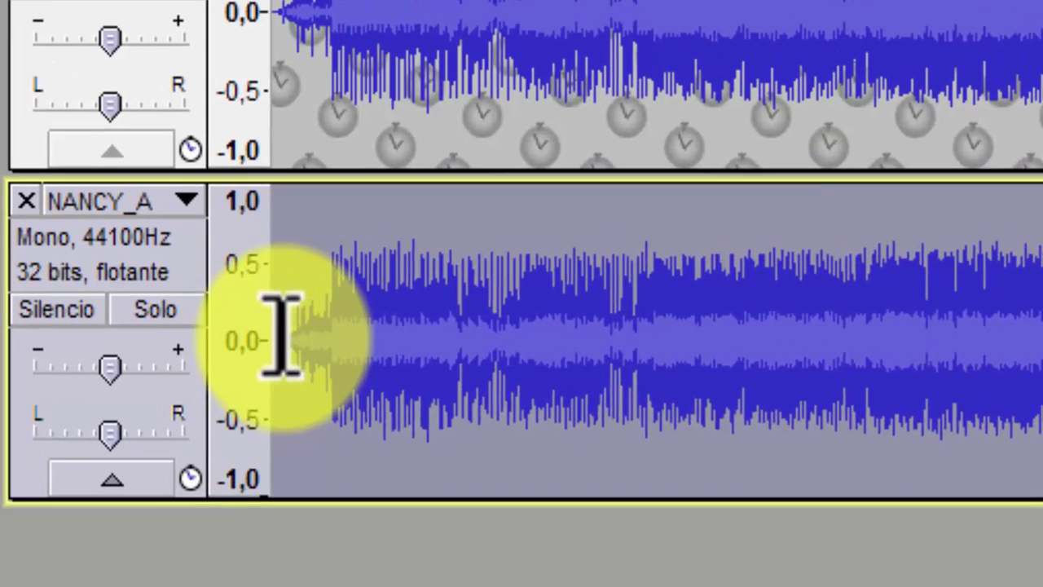
# Play both mono tracks from about 0:01, and the passage from about 0:39 to 1:34, to check the vocal cancellation
pyautogui.click(281, 334)
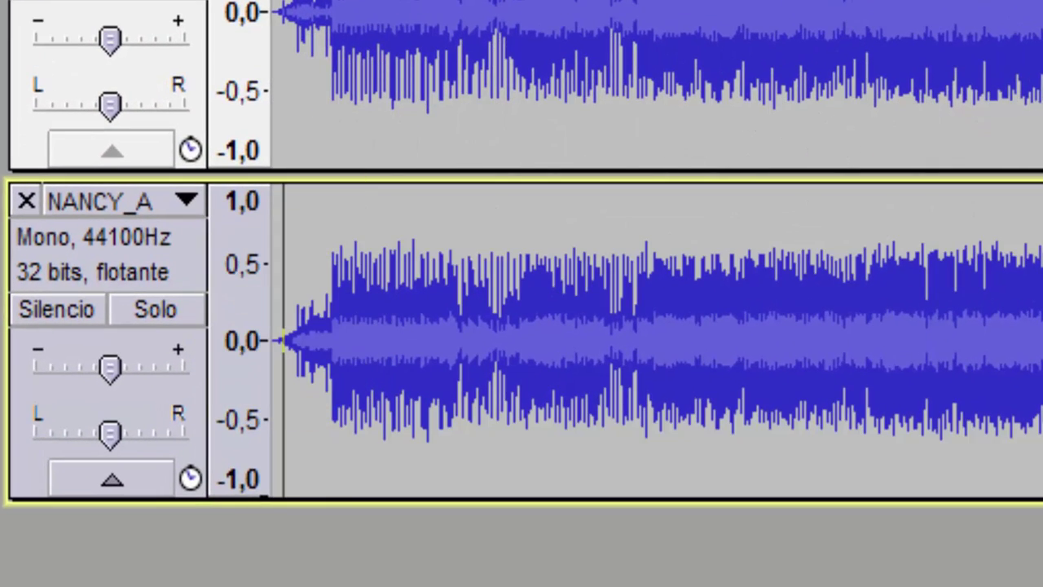
pyautogui.press('space')
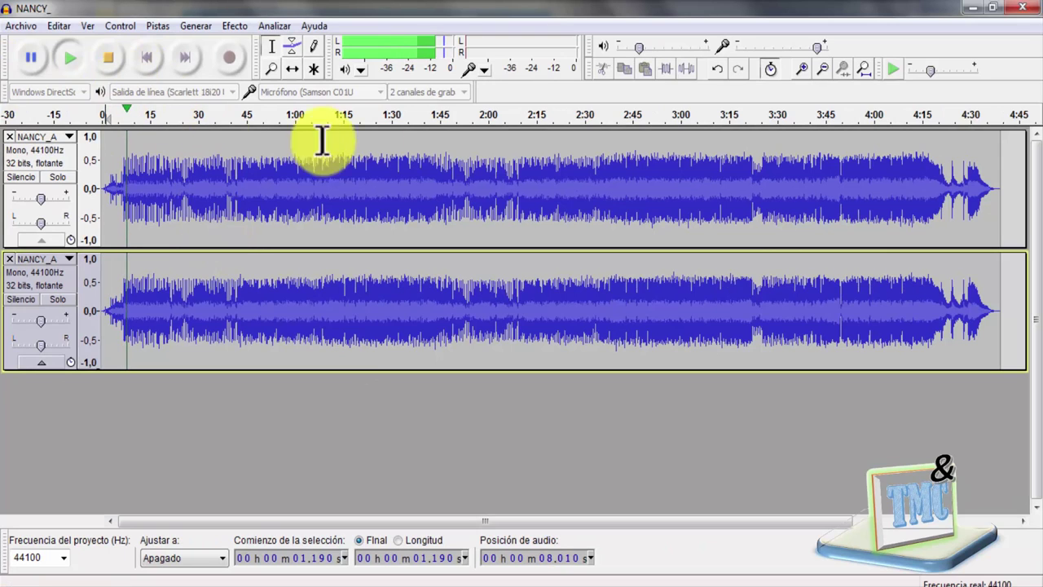
pyautogui.click(111, 62)
pyautogui.moveTo(229, 199); pyautogui.dragTo(404, 230)
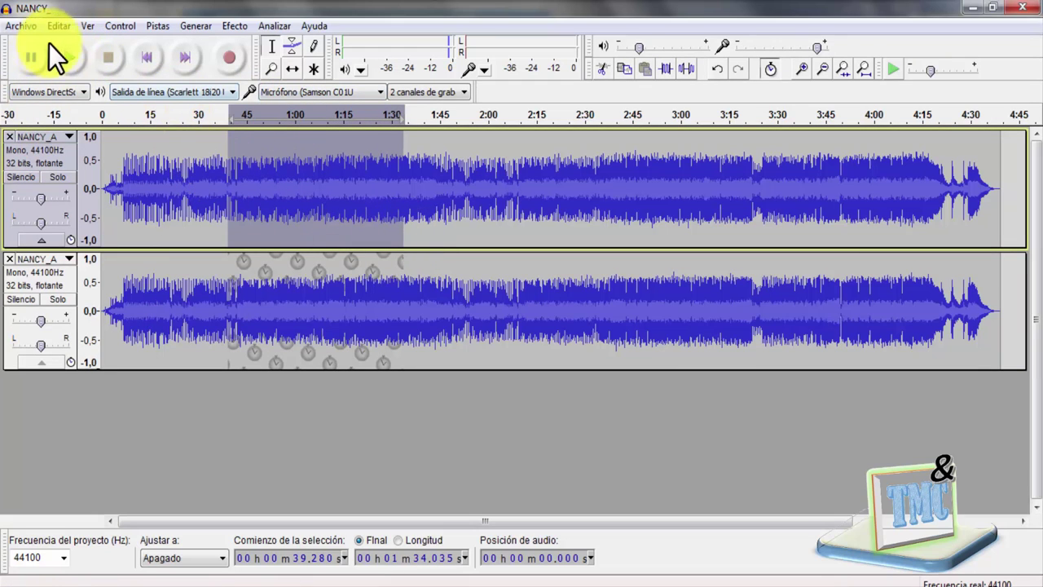
pyautogui.click(68, 62)
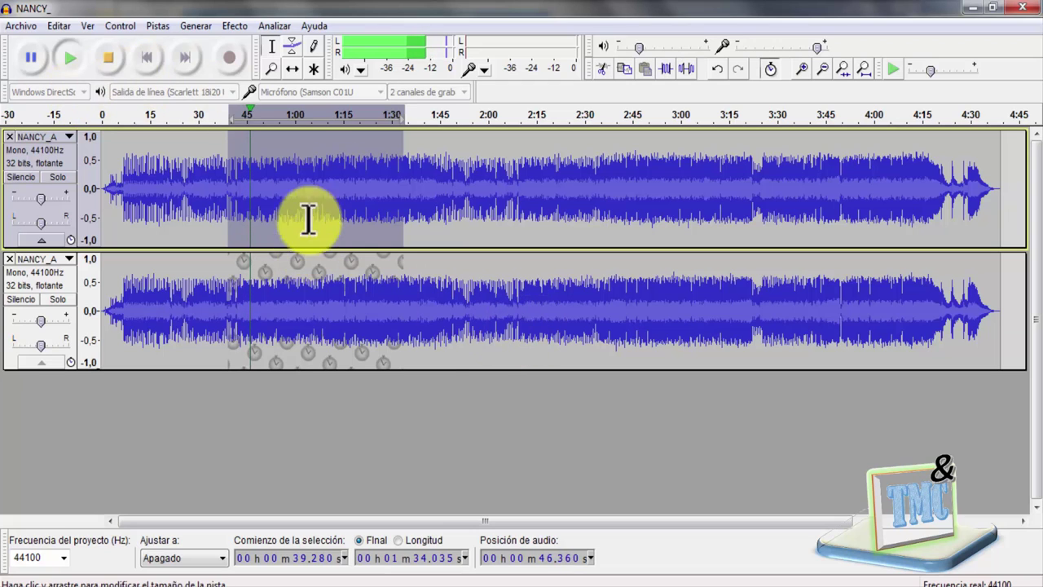
pyautogui.click(108, 60)
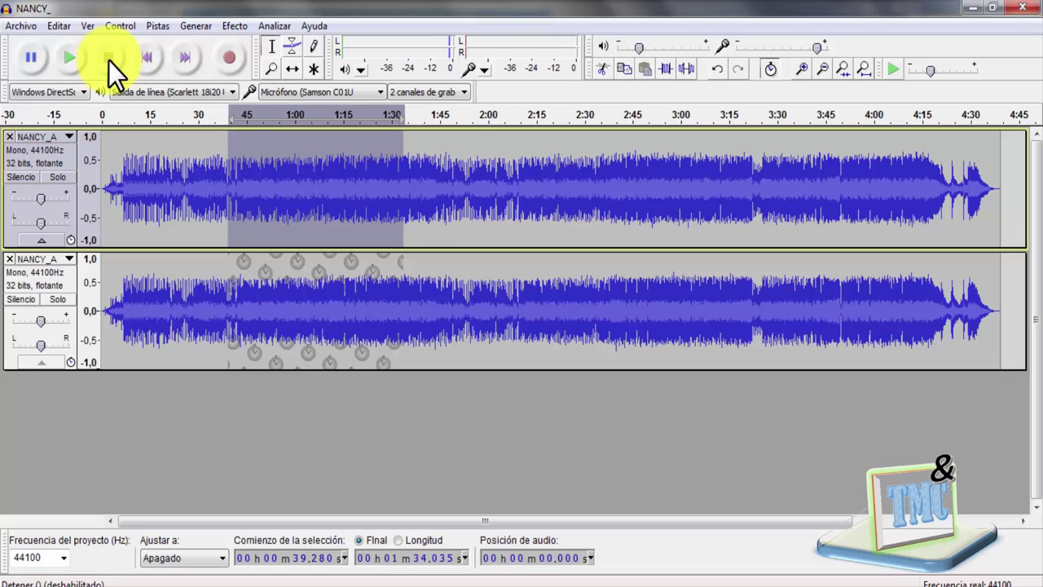
pyautogui.click(236, 24)
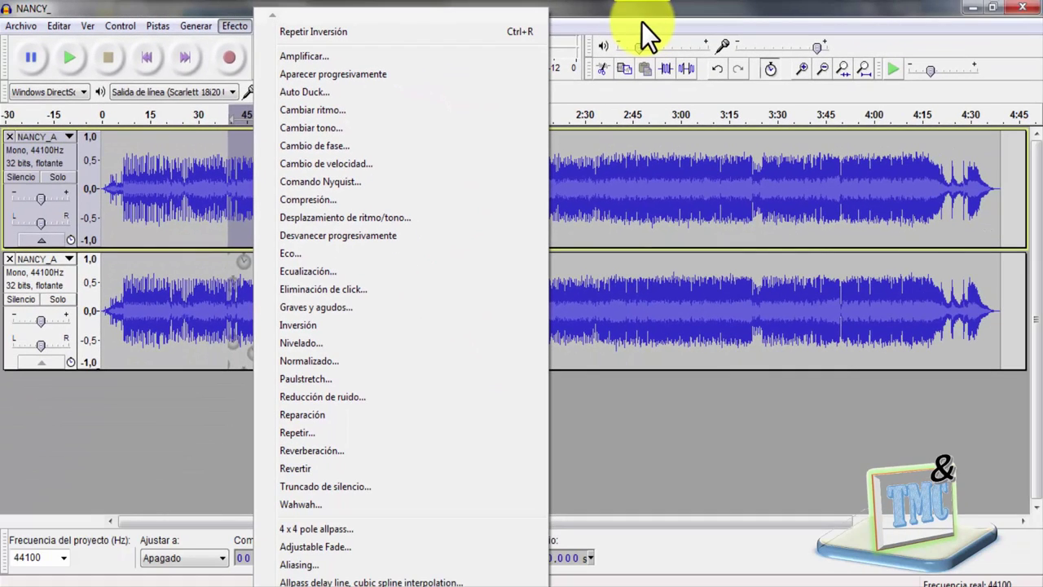
pyautogui.click(641, 22)
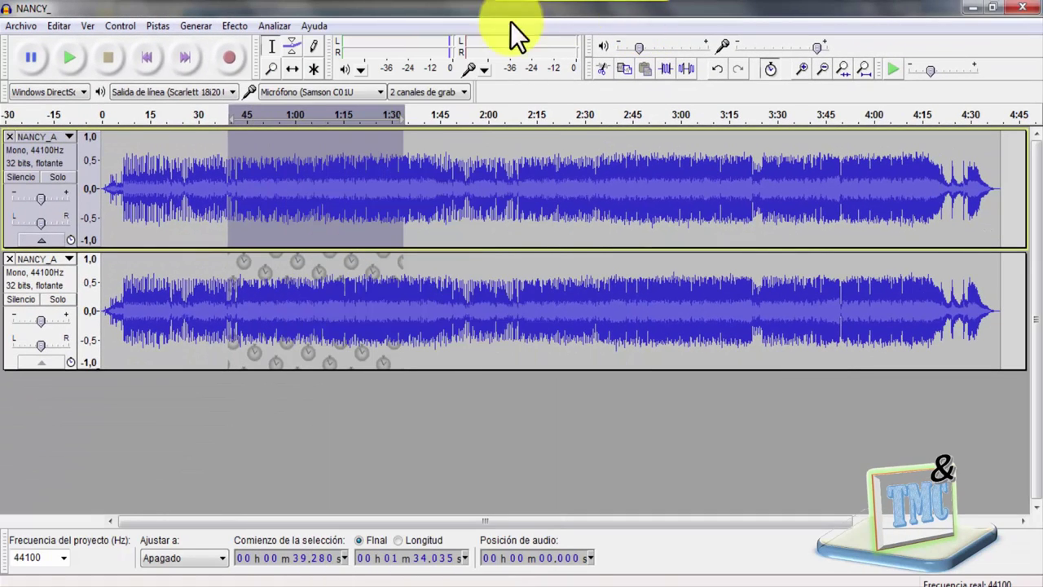